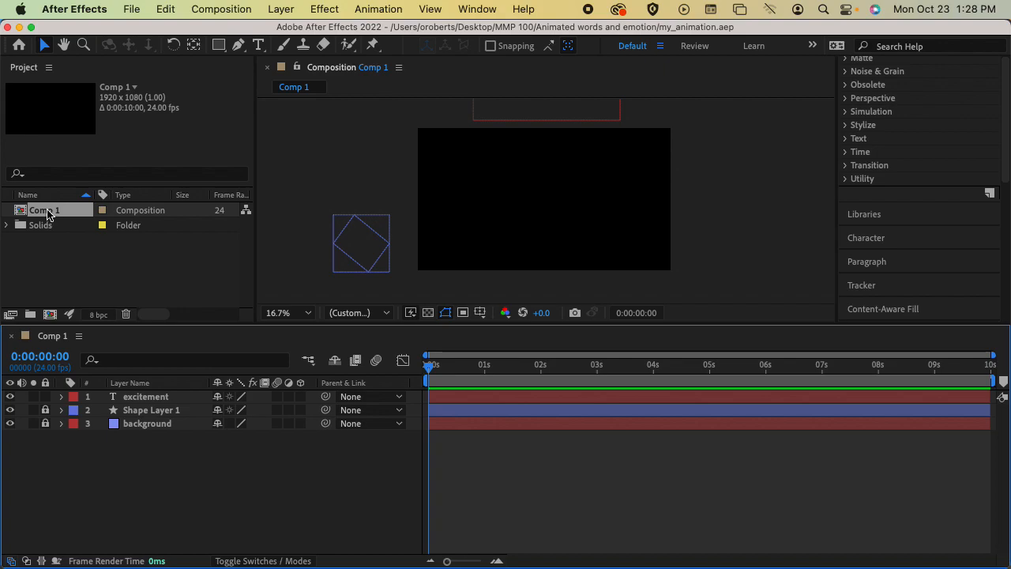
Rename the Comp 1 composition as main
{"action": "left_click", "coordinate": [111, 468]}
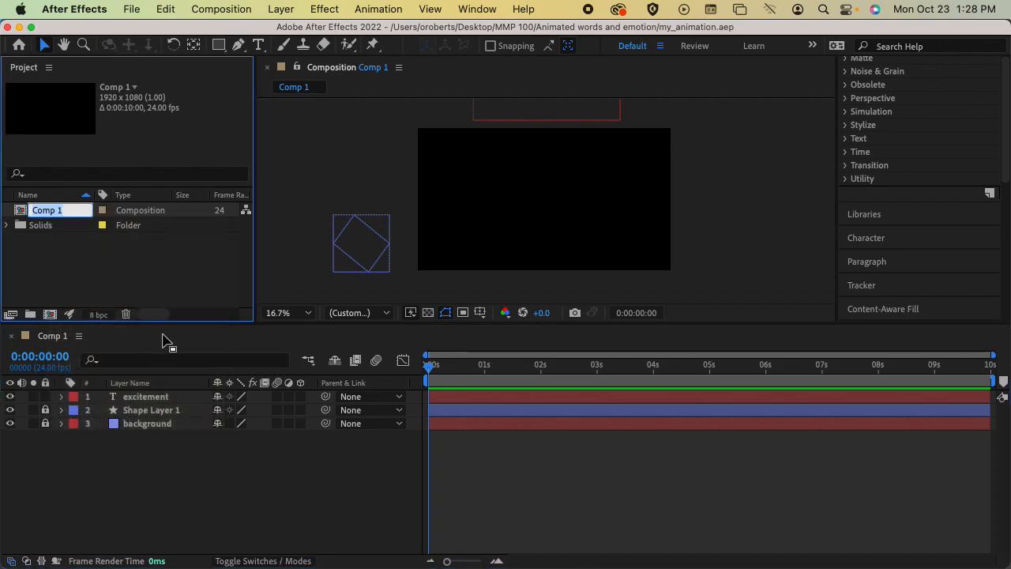
{"action": "type", "text": "main"}
{"action": "key", "text": "Return"}
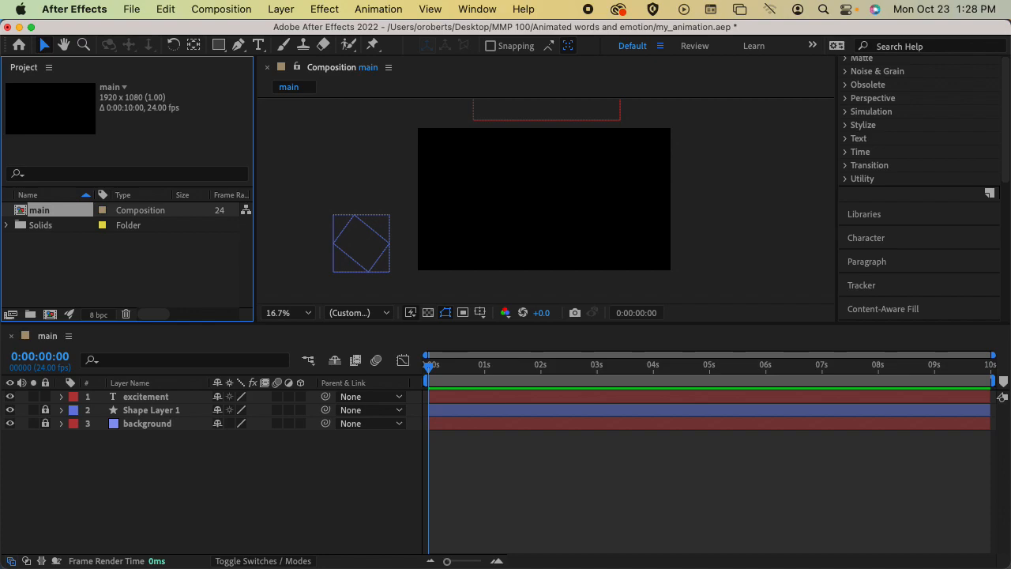
Enlarge the composition preview area and scrub the animation through to 4 seconds
{"action": "left_click_drag", "start_coordinate": [429, 367], "coordinate": [448, 372]}
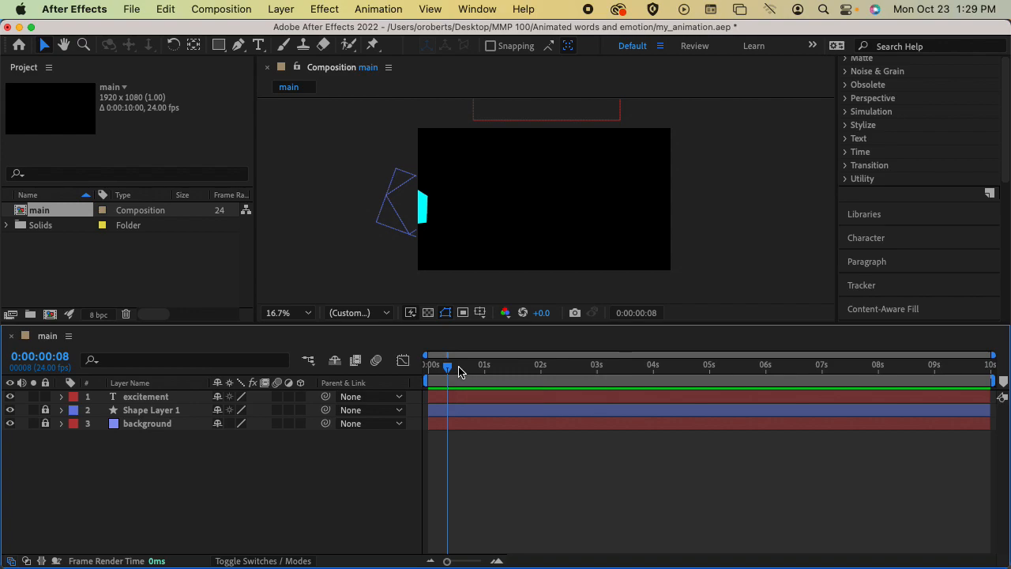
{"action": "left_click_drag", "start_coordinate": [496, 320], "coordinate": [493, 400]}
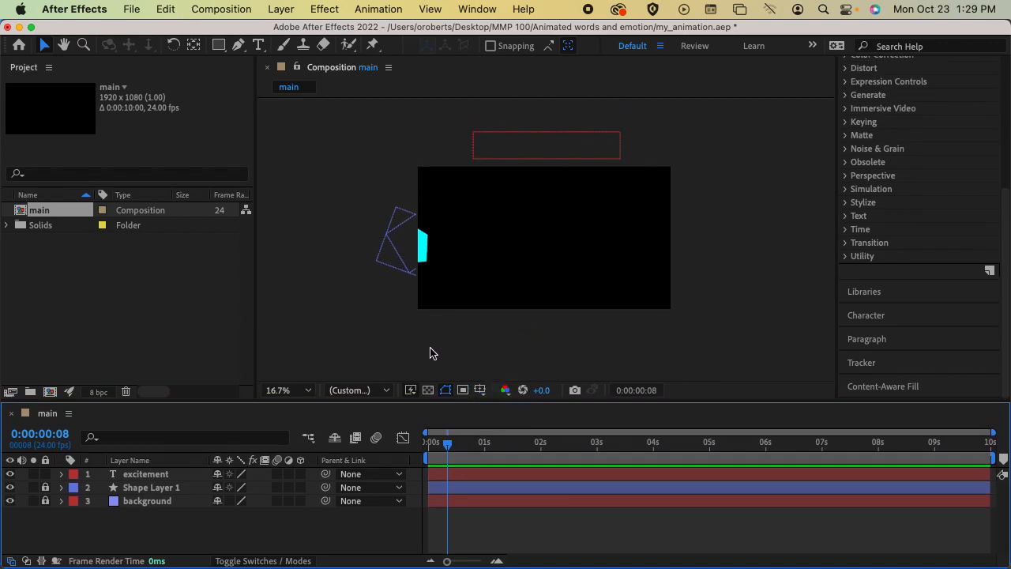
{"action": "left_click", "coordinate": [286, 390]}
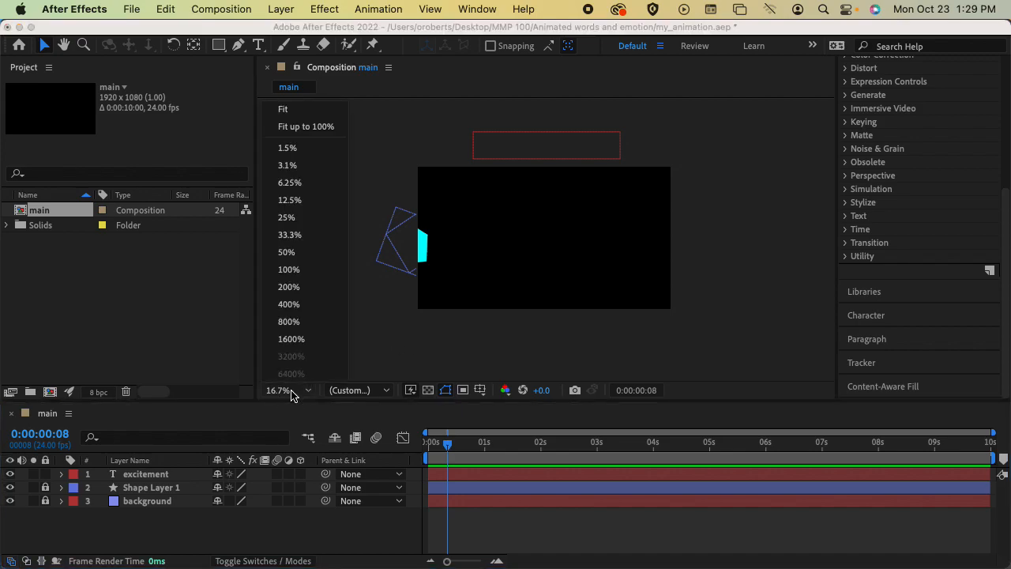
{"action": "left_click", "coordinate": [317, 112]}
{"action": "scroll", "coordinate": [406, 234], "scroll_direction": "down", "scroll_amount": 2}
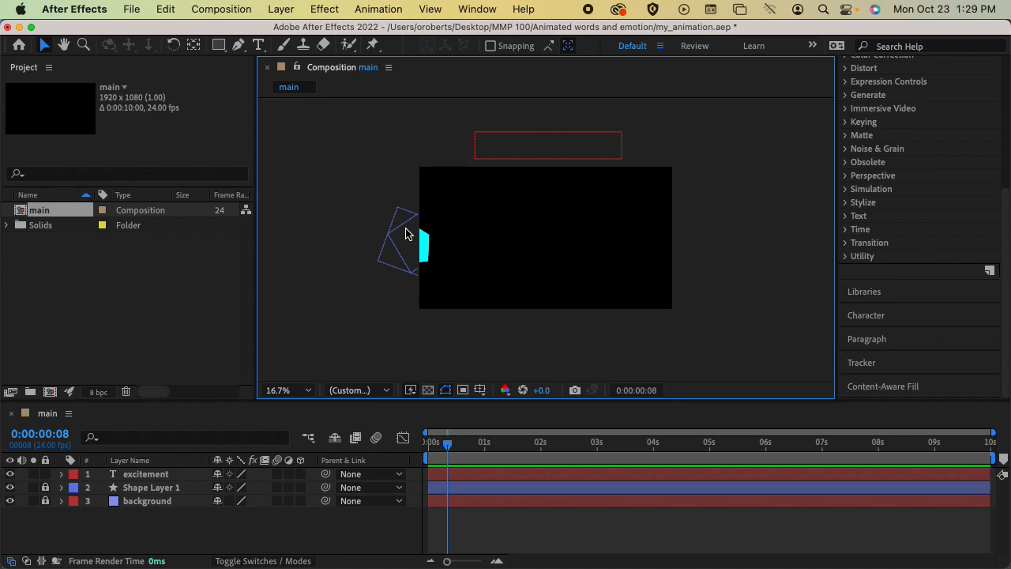
{"action": "left_click_drag", "start_coordinate": [452, 452], "coordinate": [654, 451]}
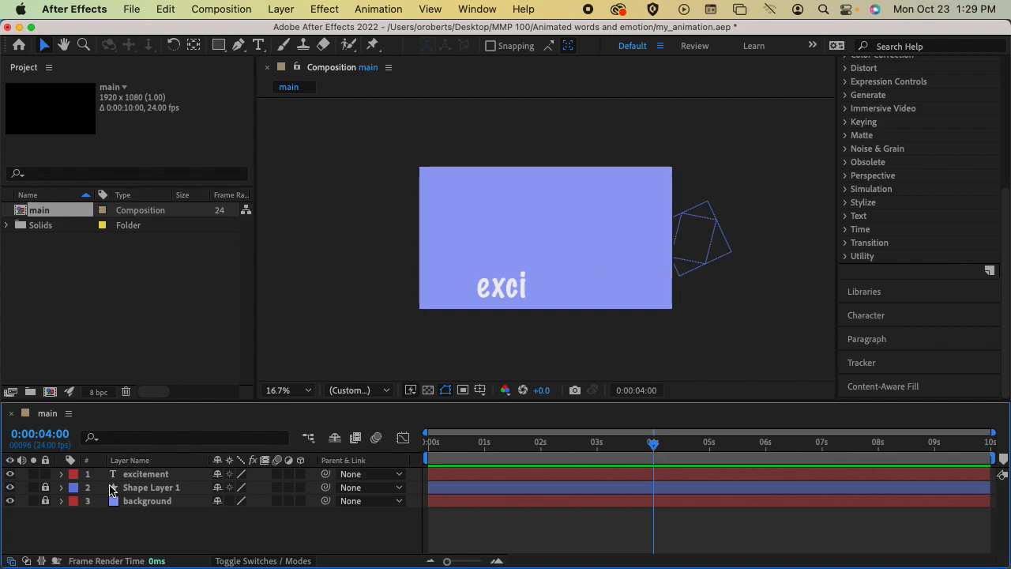
Retime the excitement layer's two Position keyframes to line up with its first two text keyframes, at about 3.5 and 4.9 seconds
{"action": "left_click", "coordinate": [87, 476]}
{"action": "left_click", "coordinate": [61, 474]}
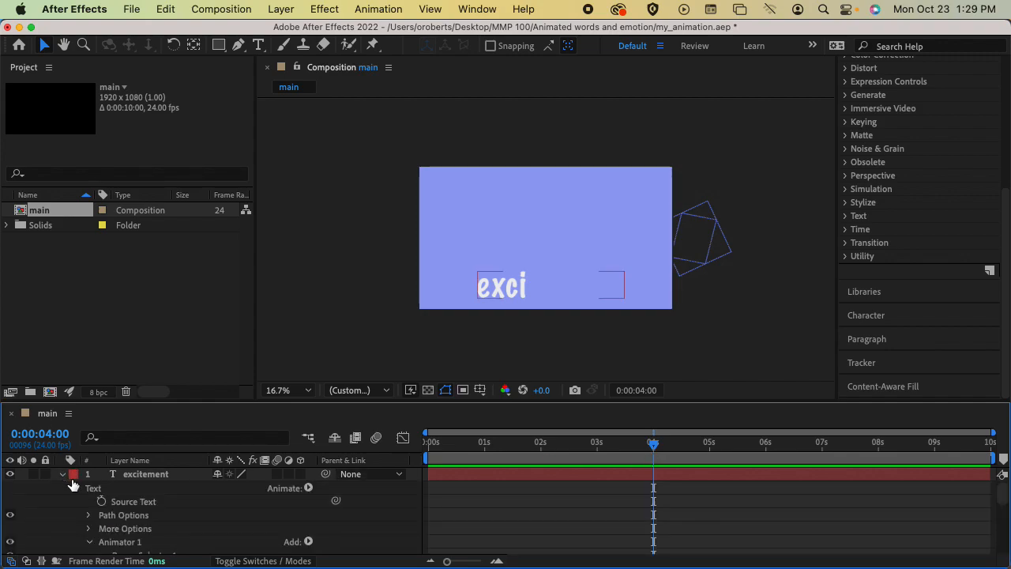
{"action": "left_click", "coordinate": [75, 489]}
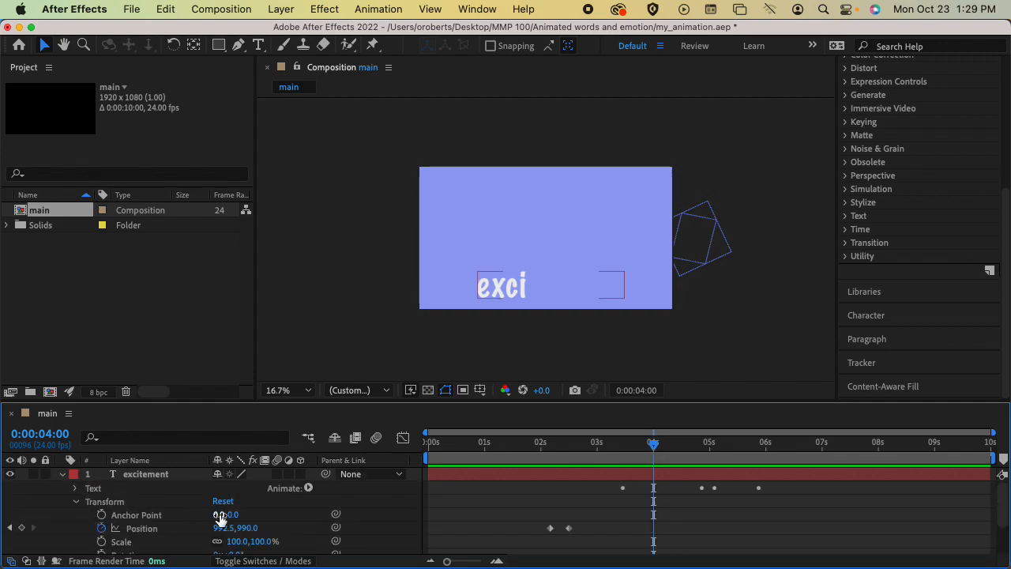
{"action": "left_click_drag", "start_coordinate": [503, 401], "coordinate": [512, 292]}
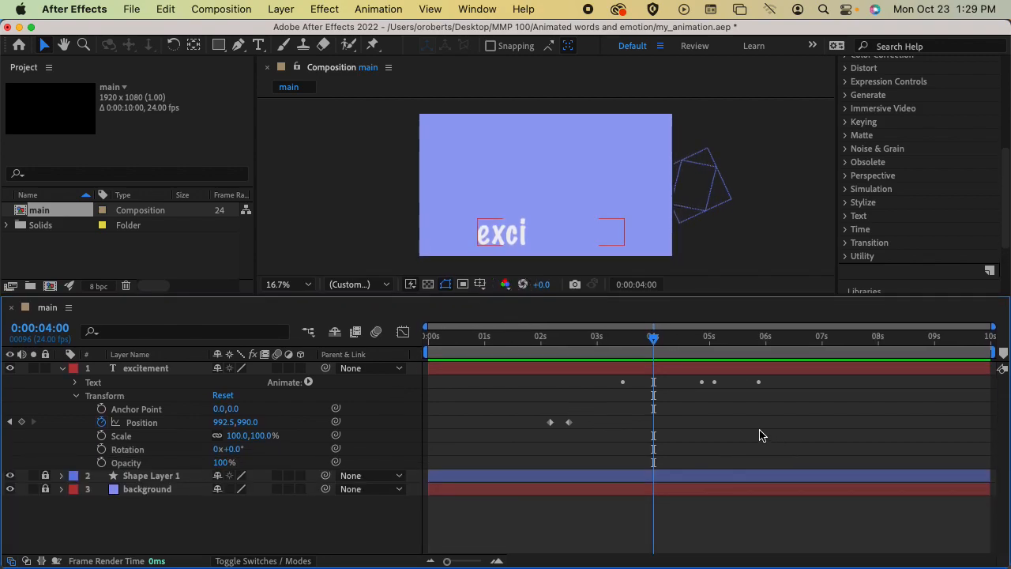
{"action": "left_click_drag", "start_coordinate": [653, 337], "coordinate": [549, 365]}
{"action": "left_click_drag", "start_coordinate": [577, 406], "coordinate": [622, 422]}
{"action": "left_click_drag", "start_coordinate": [557, 346], "coordinate": [749, 370]}
{"action": "left_click", "coordinate": [642, 422]}
{"action": "left_click_drag", "start_coordinate": [642, 422], "coordinate": [703, 422]}
{"action": "left_click_drag", "start_coordinate": [749, 340], "coordinate": [618, 339]}
Shift all of the excitement layer's Start, Offset and Position keyframes about 3 seconds later, so the first falls at about 6.5 seconds
{"action": "left_click_drag", "start_coordinate": [768, 437], "coordinate": [606, 387]}
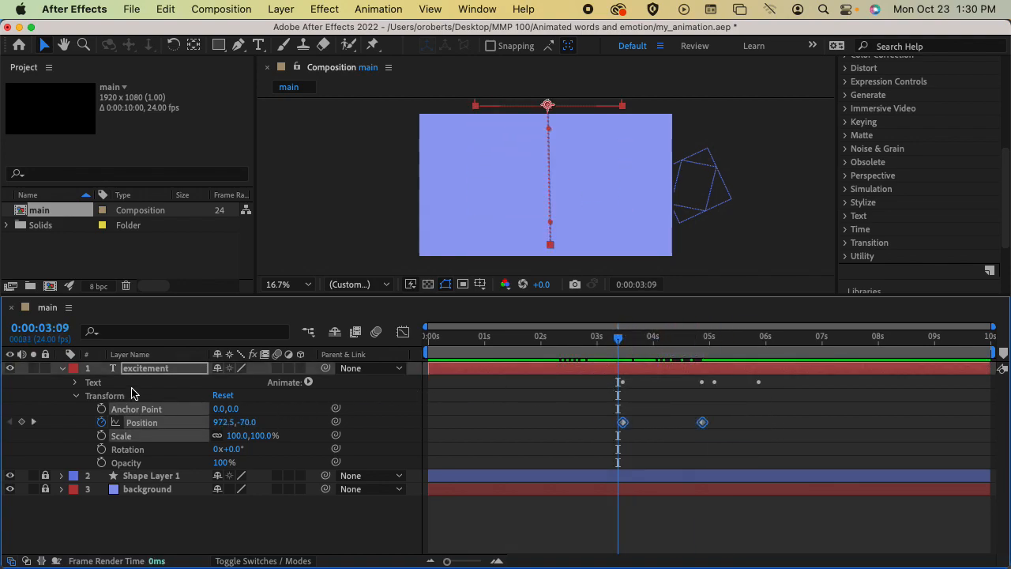
{"action": "left_click", "coordinate": [77, 383]}
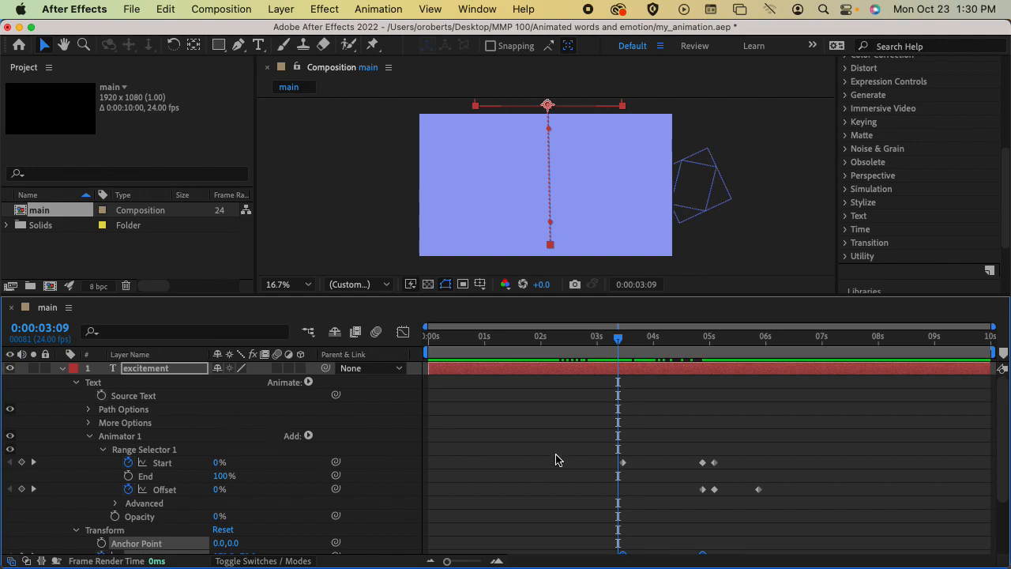
{"action": "mouse_move", "coordinate": [998, 395]}
{"action": "left_mouse_down"}
{"action": "mouse_move", "coordinate": [998, 439]}
{"action": "mouse_move", "coordinate": [1000, 411]}
{"action": "left_mouse_up"}
{"action": "left_click_drag", "start_coordinate": [835, 432], "coordinate": [575, 540]}
{"action": "left_click_drag", "start_coordinate": [710, 448], "coordinate": [887, 447]}
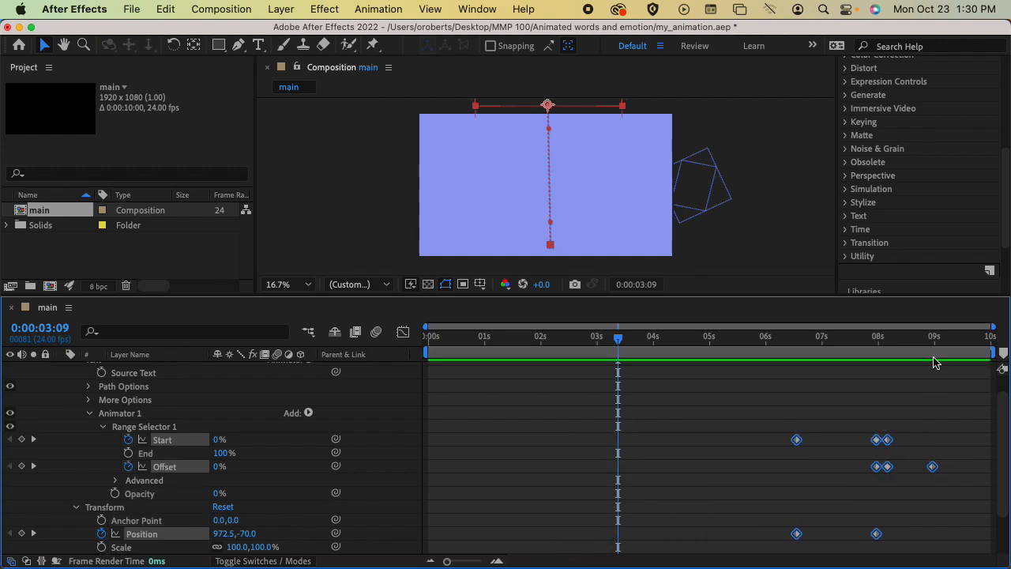
Set the current time to 0:00:03:01, collapse the excitement layer's properties and deselect it
{"action": "left_click_drag", "start_coordinate": [622, 358], "coordinate": [600, 373]}
{"action": "scroll", "coordinate": [230, 405], "scroll_direction": "up", "scroll_amount": 1}
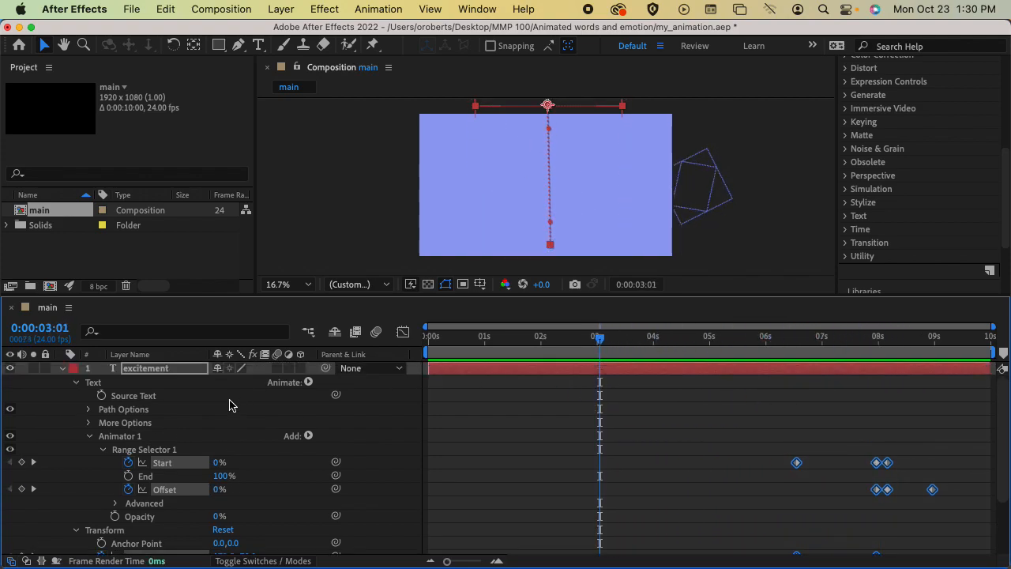
{"action": "left_click", "coordinate": [61, 369]}
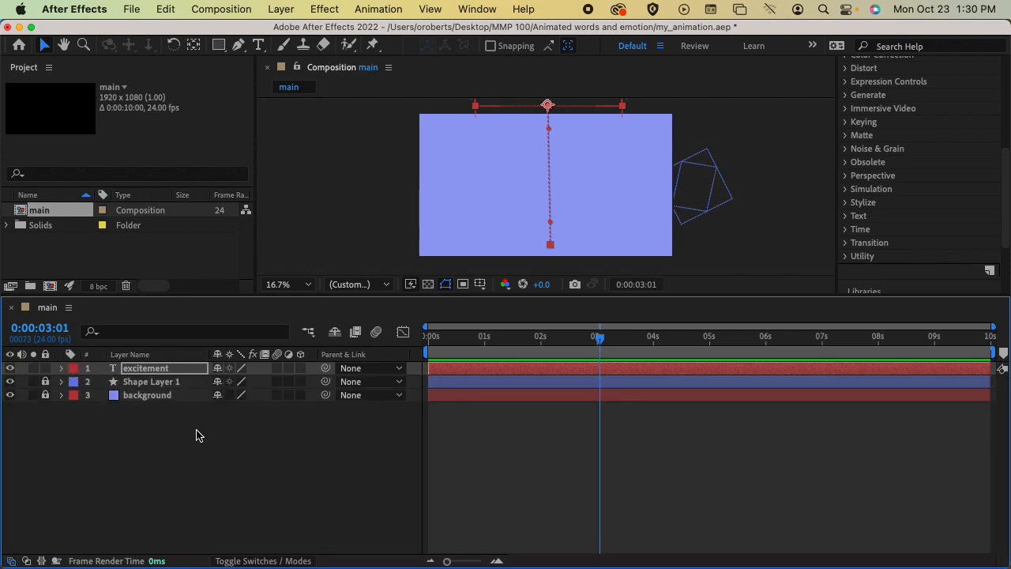
{"action": "left_click", "coordinate": [198, 435]}
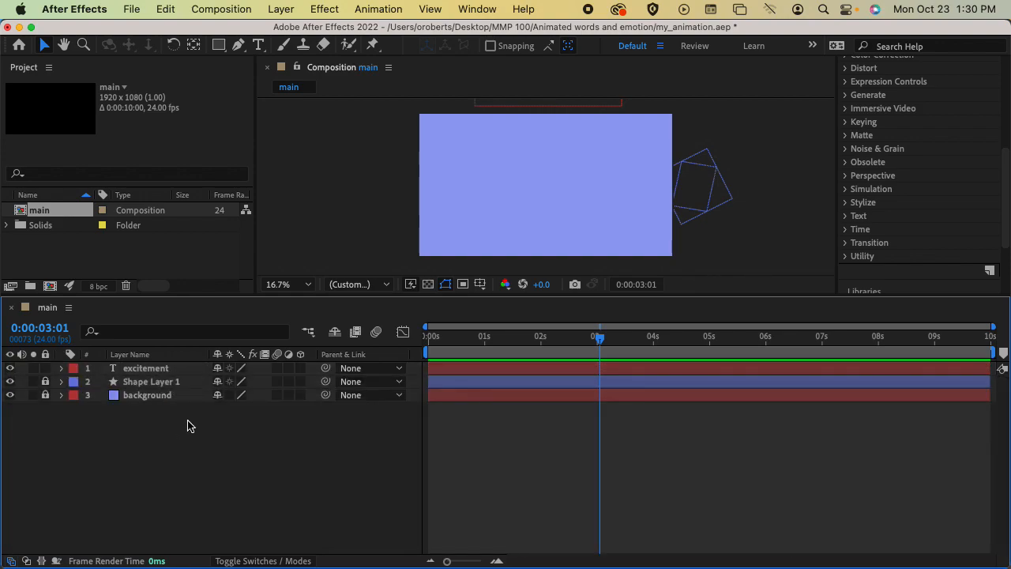
Lock the excitement layer instead of Shape Layer 1, and copy Shape Layer 1
{"action": "left_click", "coordinate": [45, 368]}
{"action": "left_click", "coordinate": [45, 382]}
{"action": "left_click", "coordinate": [152, 384]}
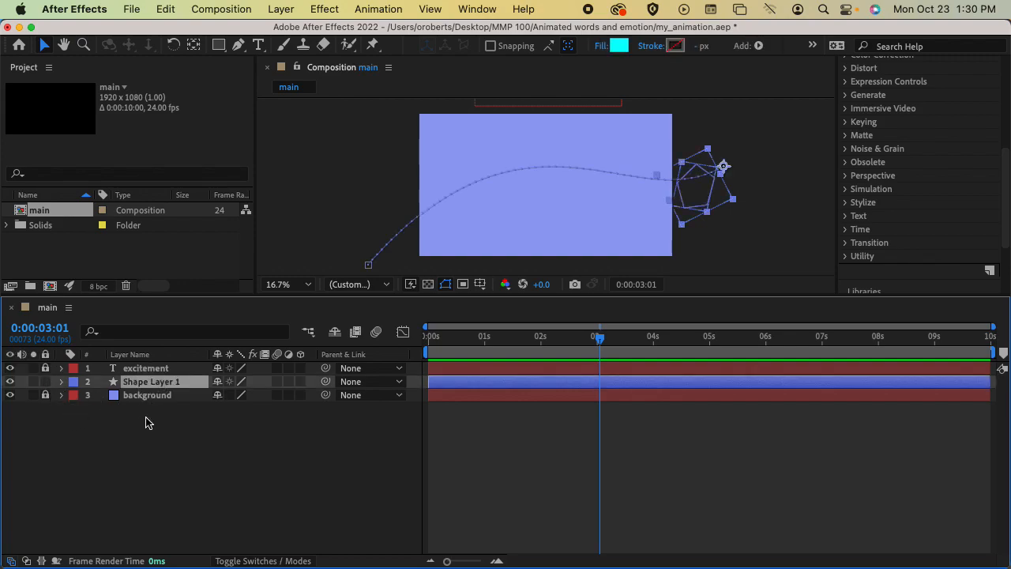
{"action": "left_click", "coordinate": [171, 477]}
{"action": "left_click", "coordinate": [175, 385]}
{"action": "left_click", "coordinate": [166, 8]}
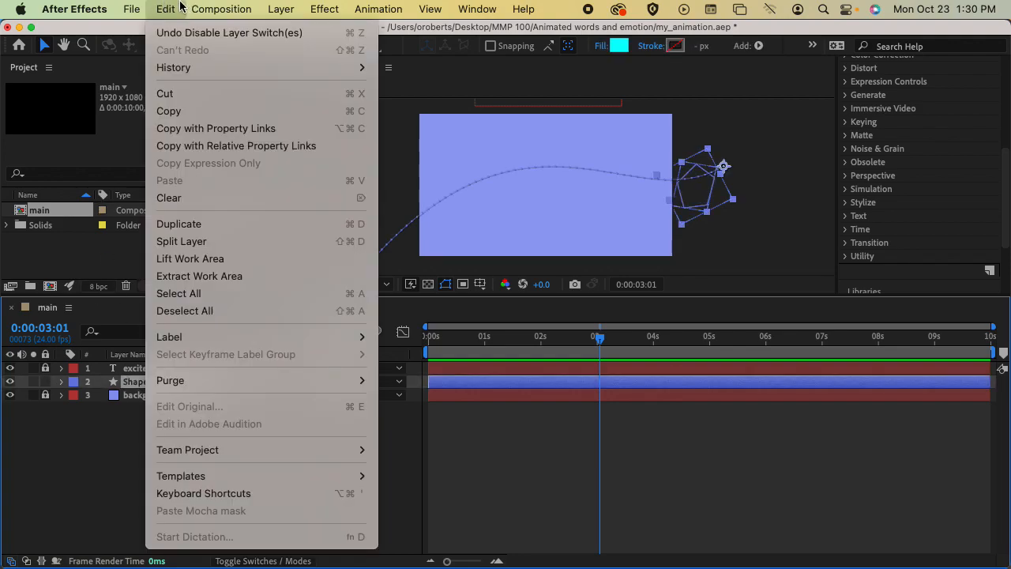
{"action": "left_click", "coordinate": [189, 114]}
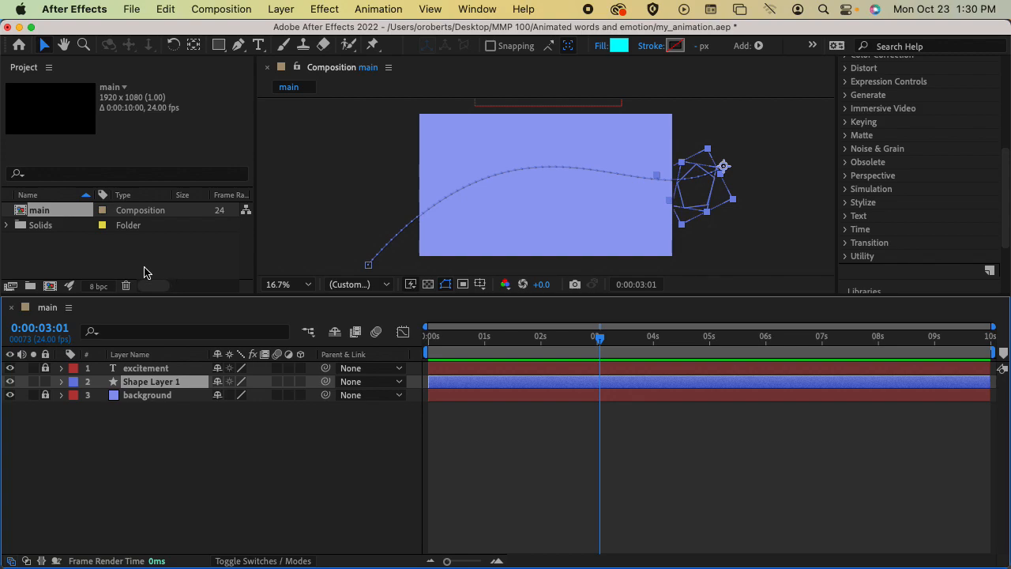
Create a new 10-second composition with the HDTV 1080 24 preset and rename it as shape animation
{"action": "left_click_drag", "start_coordinate": [219, 298], "coordinate": [216, 365]}
{"action": "left_click", "coordinate": [219, 10]}
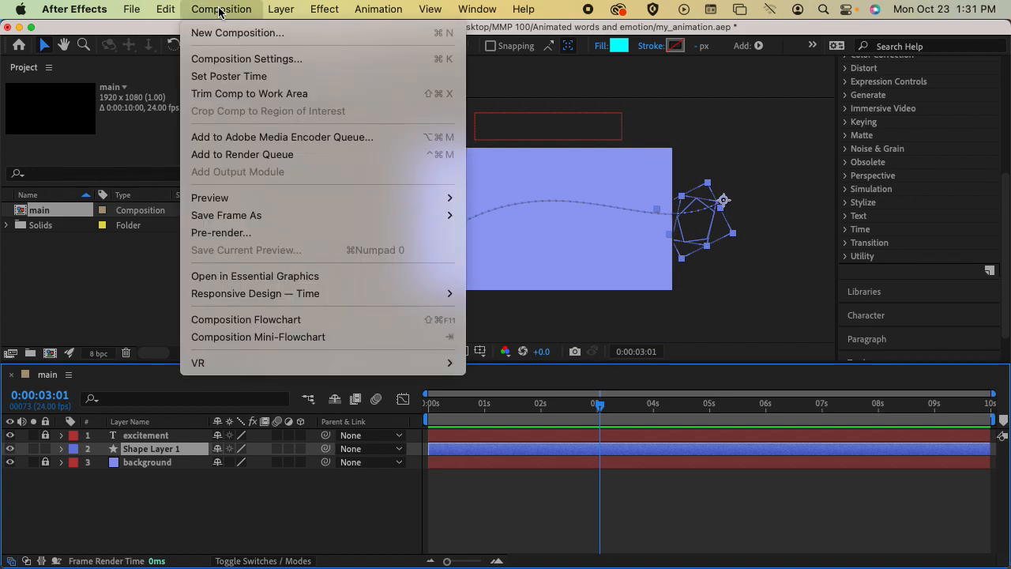
{"action": "left_click", "coordinate": [218, 34]}
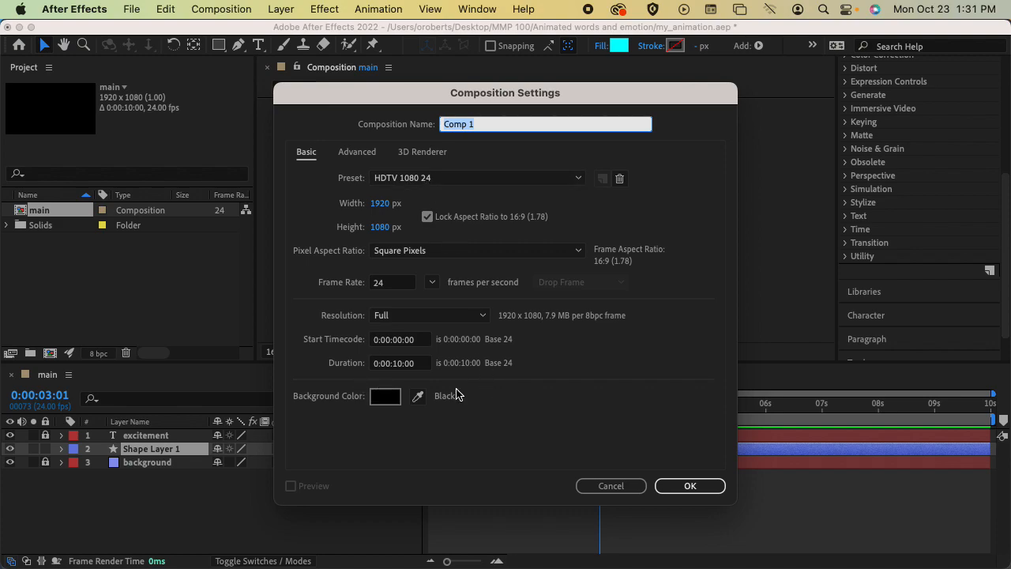
{"action": "left_click", "coordinate": [701, 486]}
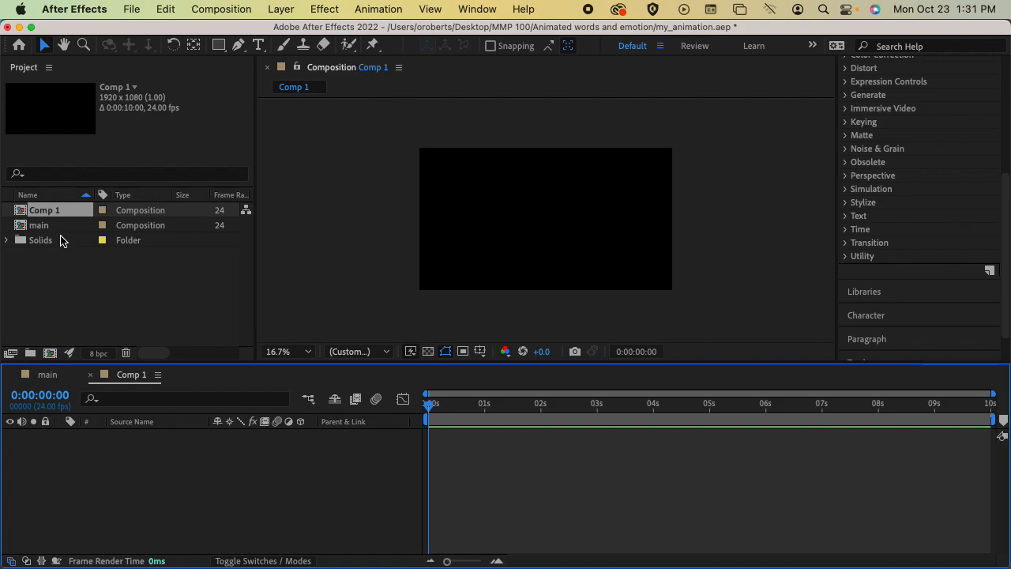
{"action": "right_click", "coordinate": [54, 214]}
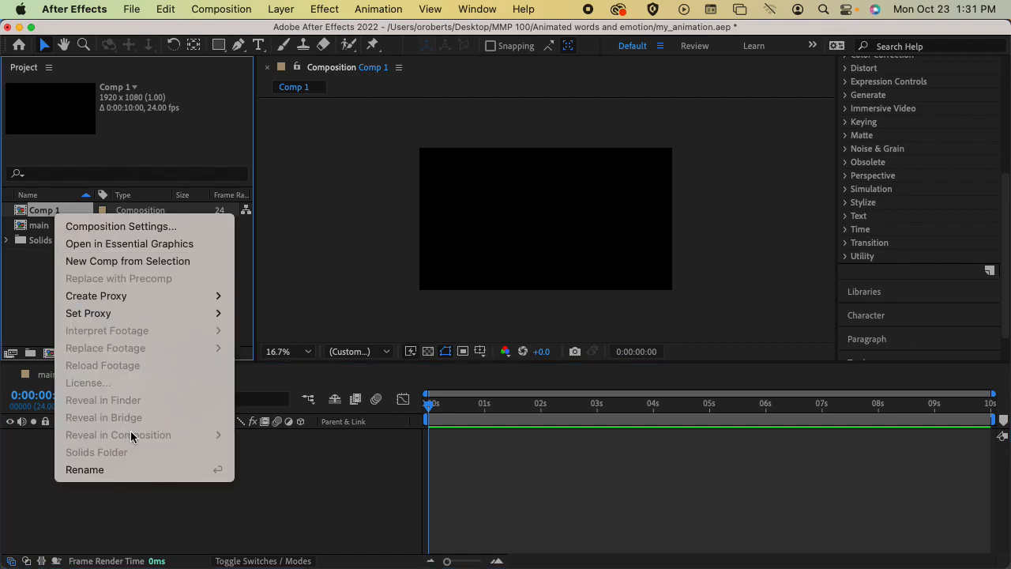
{"action": "left_click", "coordinate": [118, 469]}
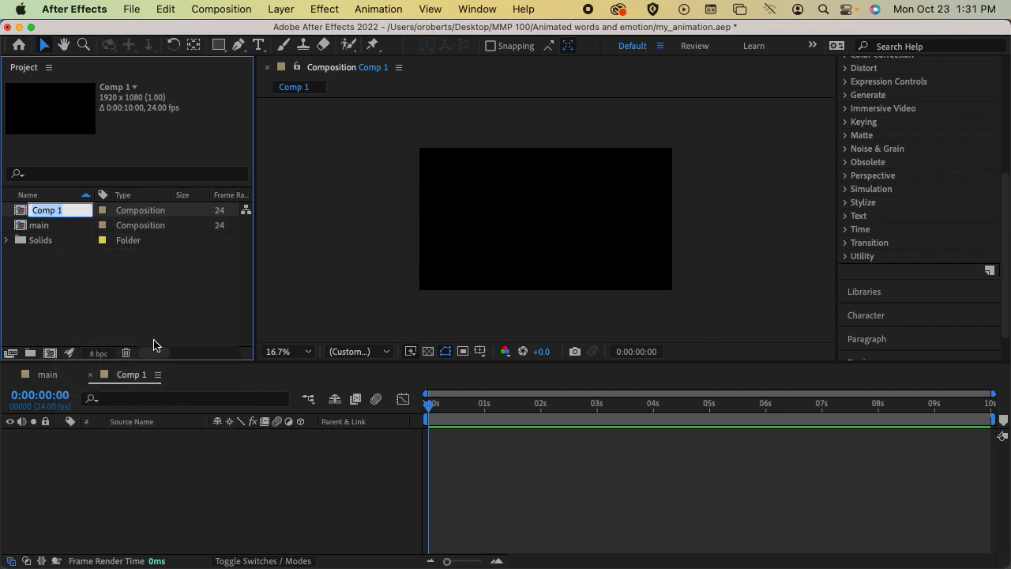
{"action": "type", "text": "shape animat"}
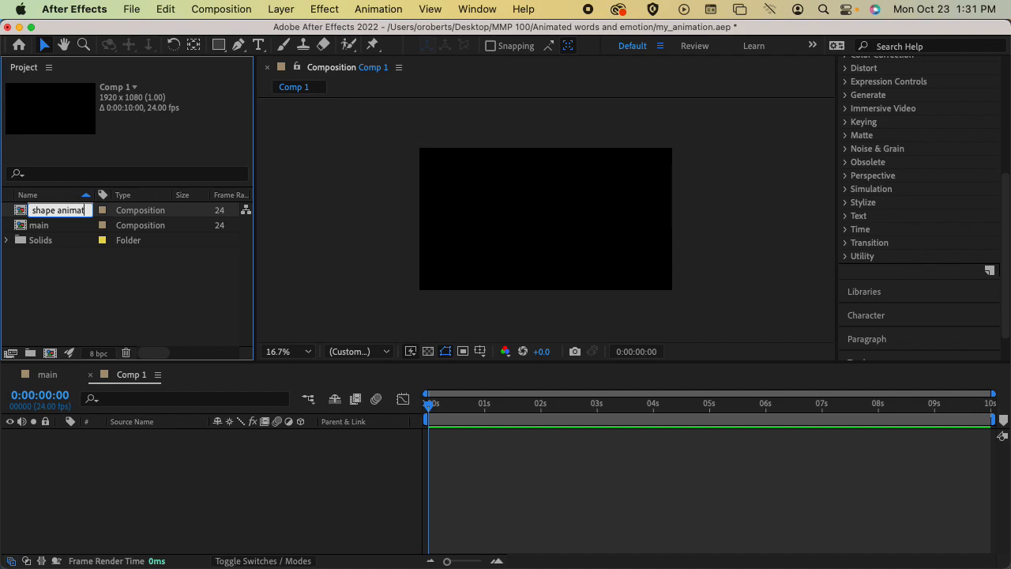
{"action": "type", "text": "ion"}
{"action": "key", "text": "Return"}
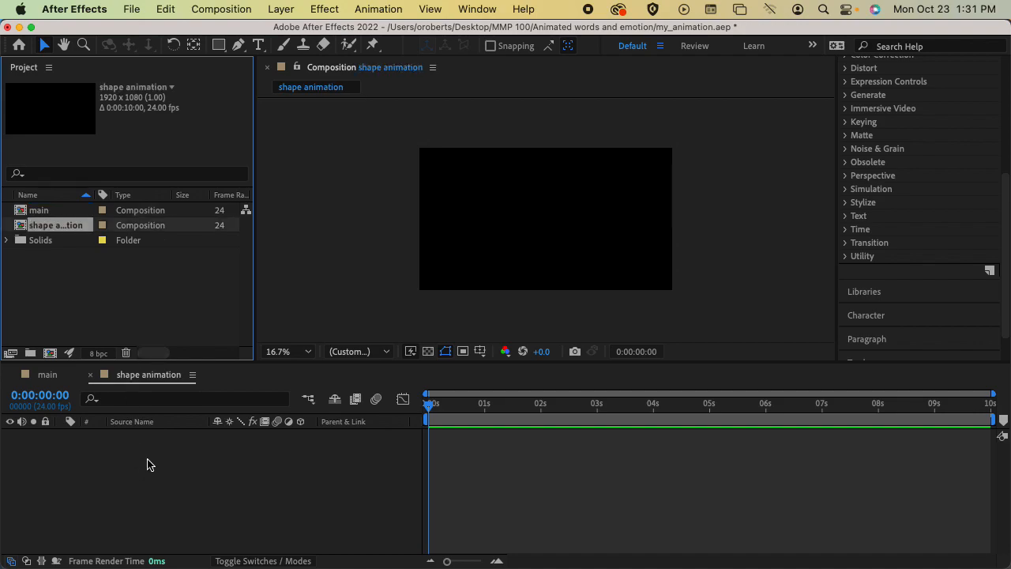
Paste the copied Shape Layer 1 into the shape animation composition and deselect it
{"action": "left_click", "coordinate": [170, 9]}
{"action": "left_click", "coordinate": [189, 181]}
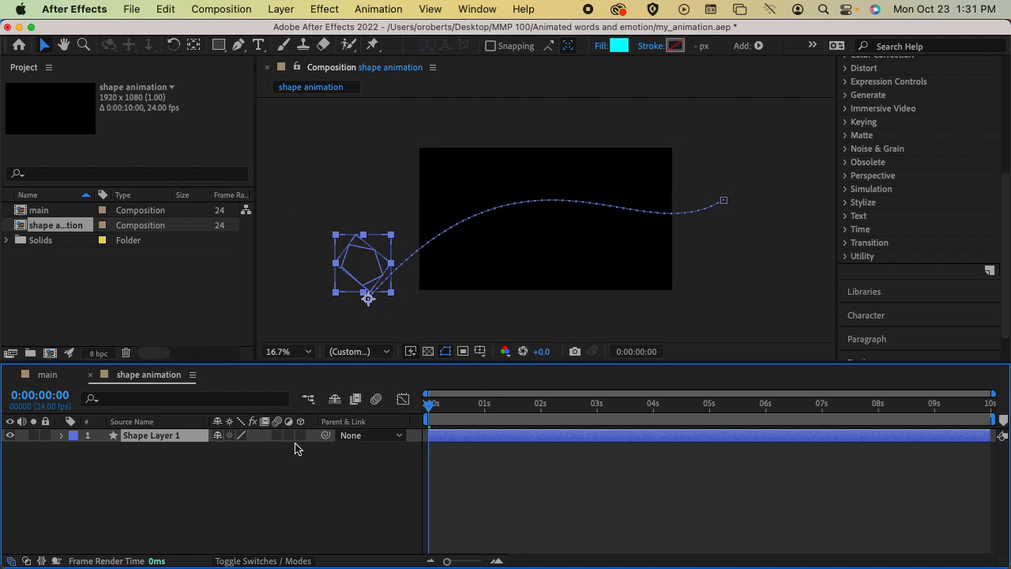
{"action": "left_click", "coordinate": [300, 477]}
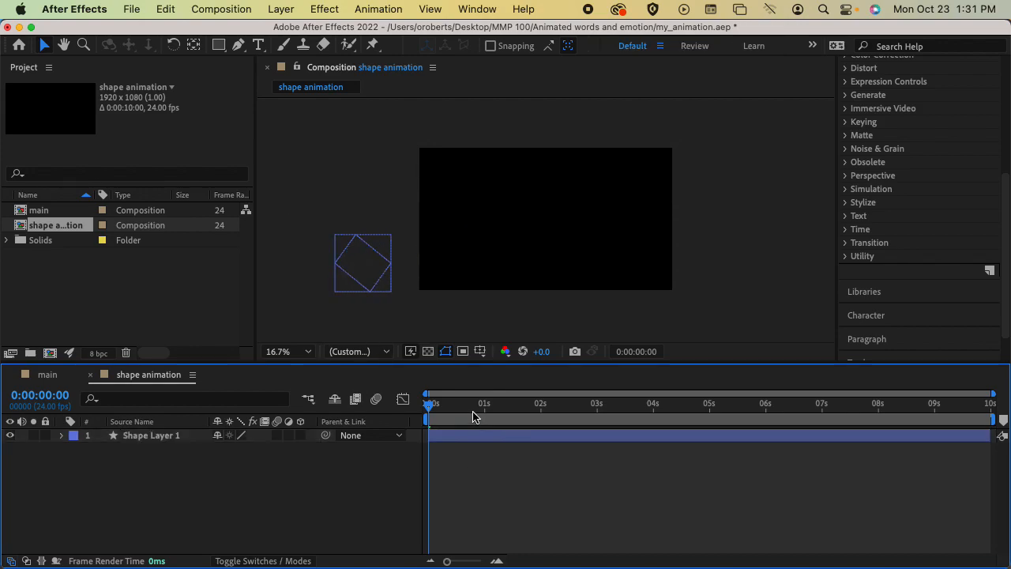
End the work area at 0:00:03:06, where the shape has left the frame, and trim the shape animation composition to it
{"action": "left_click_drag", "start_coordinate": [439, 409], "coordinate": [612, 419]}
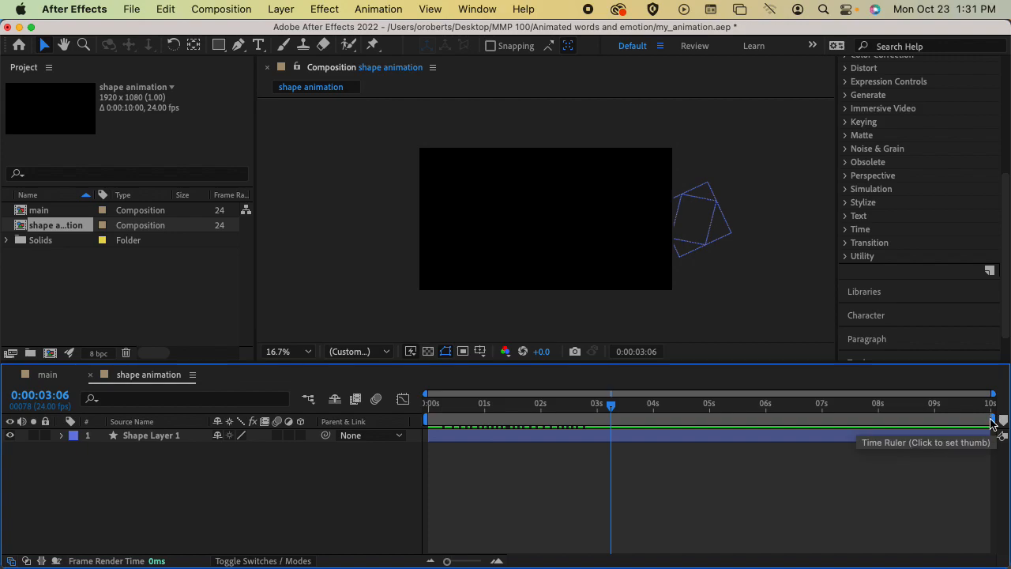
{"action": "left_click_drag", "start_coordinate": [994, 420], "coordinate": [612, 417]}
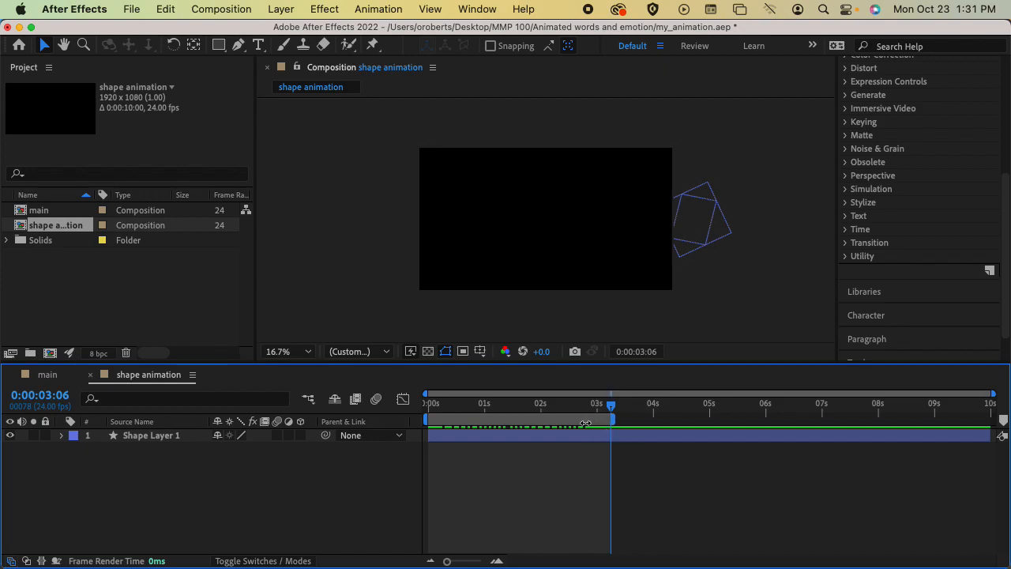
{"action": "right_click", "coordinate": [585, 425]}
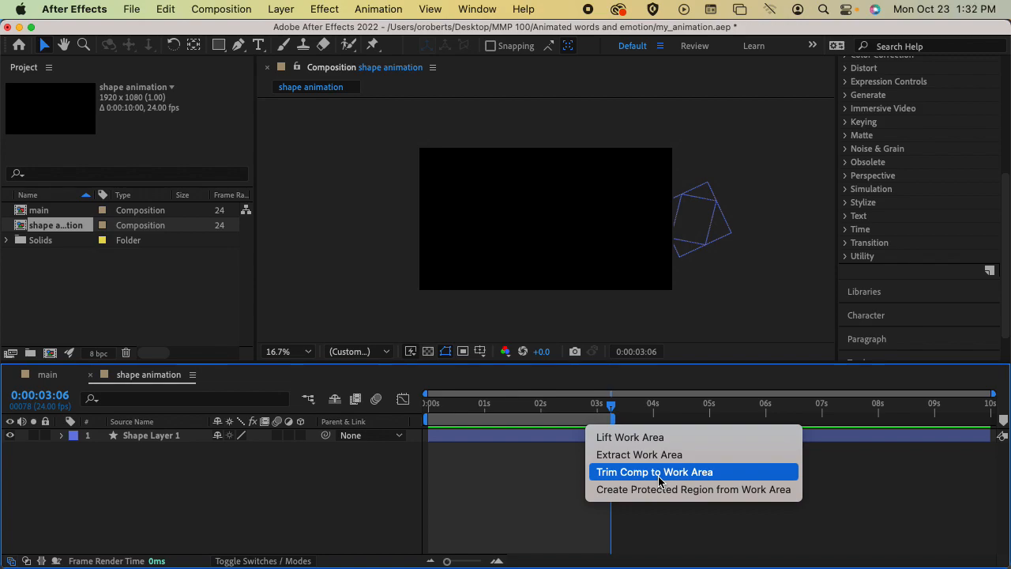
{"action": "left_click", "coordinate": [659, 473]}
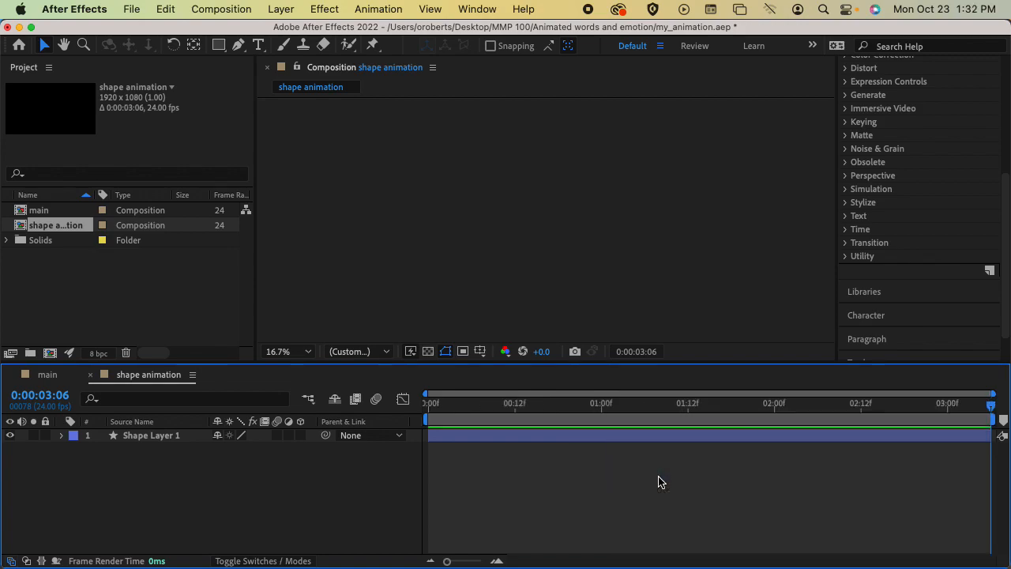
Preview the trimmed shape animation composition and return the current time to 0:00:00:00
{"action": "key", "text": "space"}
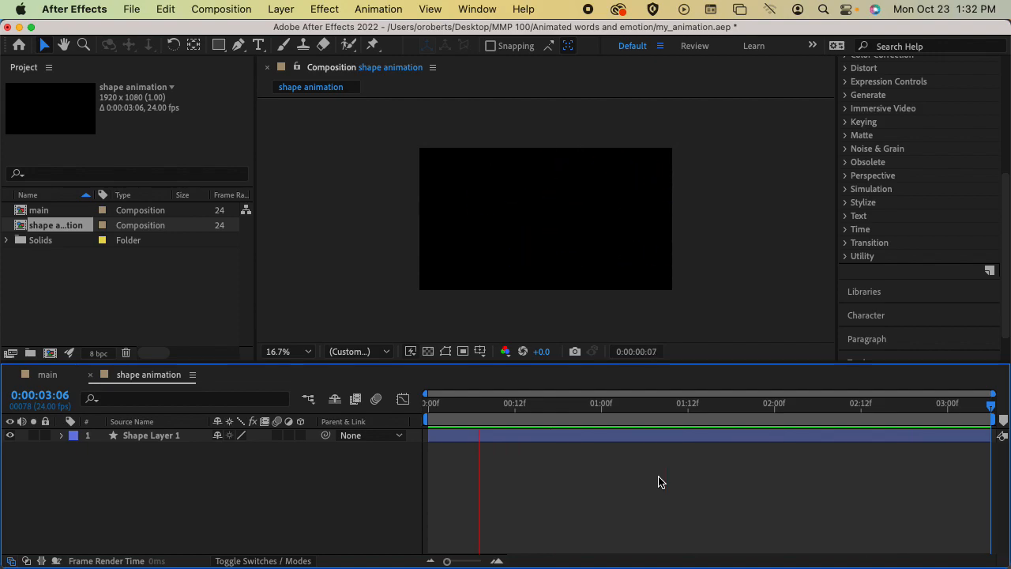
{"action": "key", "text": "space"}
{"action": "left_click_drag", "start_coordinate": [599, 409], "coordinate": [429, 404]}
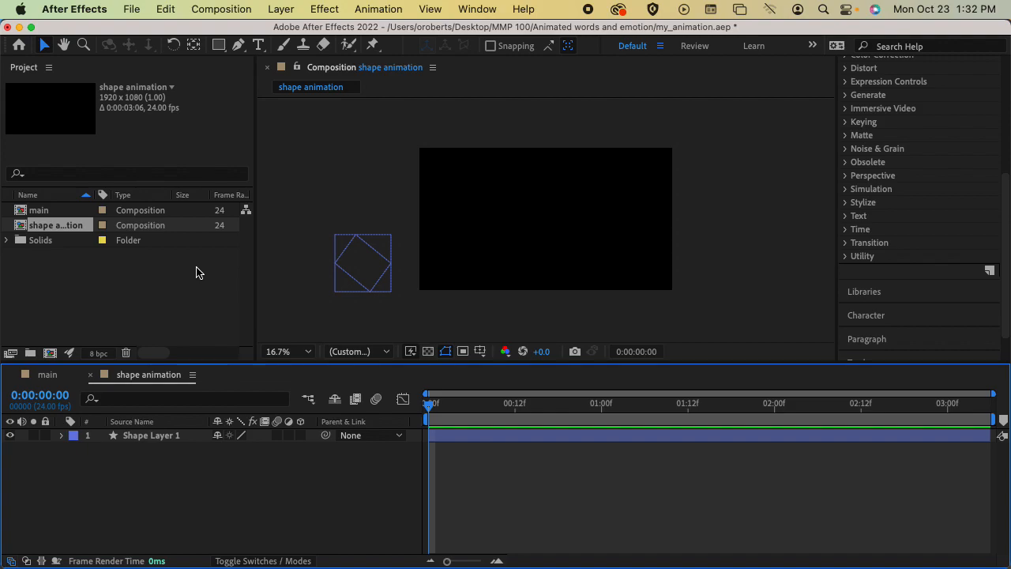
{"action": "left_click", "coordinate": [164, 279]}
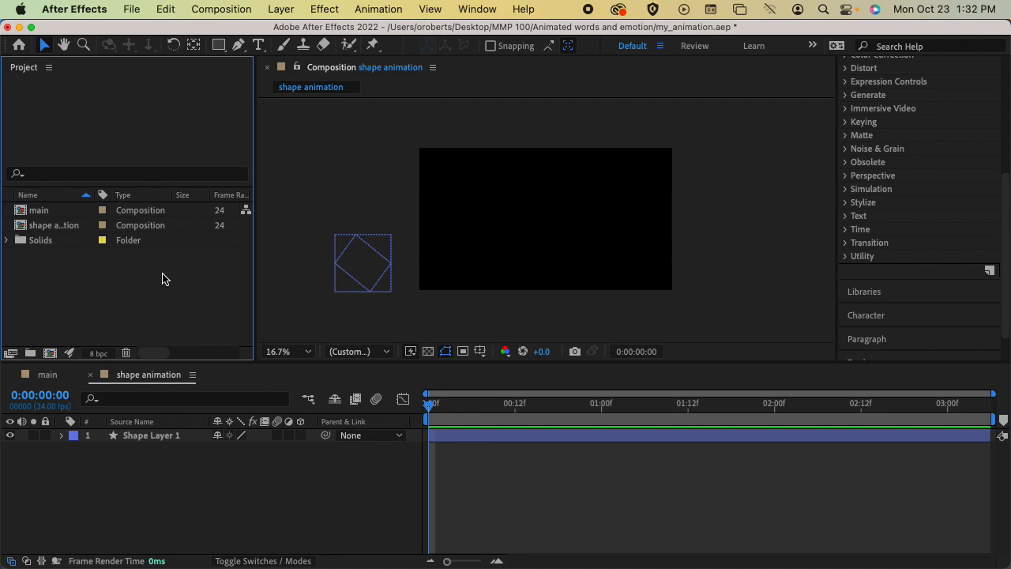
Create a new 10-second composition named shapes with the HDTV 1080 24 preset
{"action": "left_click", "coordinate": [215, 11]}
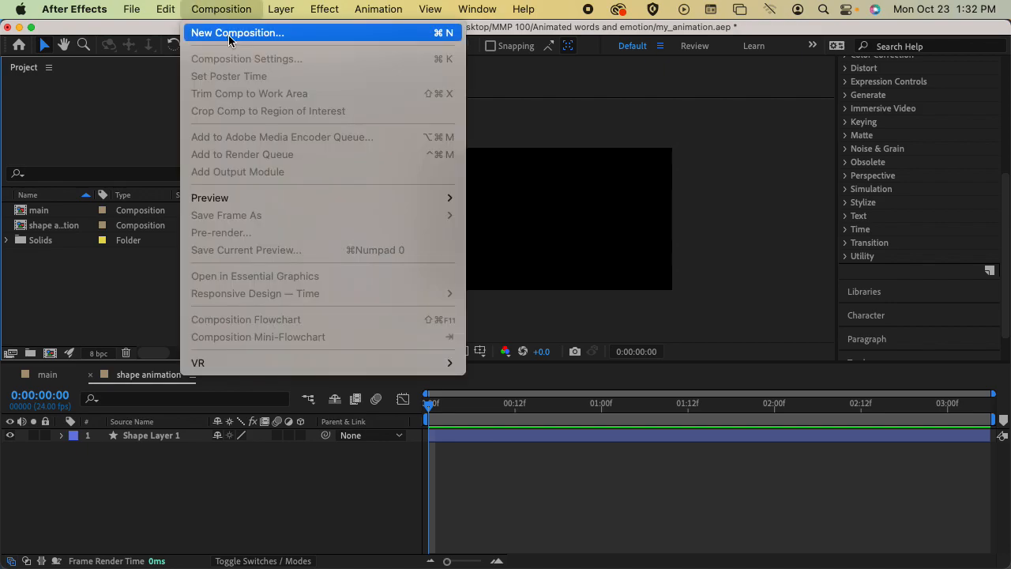
{"action": "left_click", "coordinate": [228, 7]}
{"action": "left_click", "coordinate": [138, 288]}
{"action": "key", "text": "super+n"}
{"action": "type", "text": "shapes"}
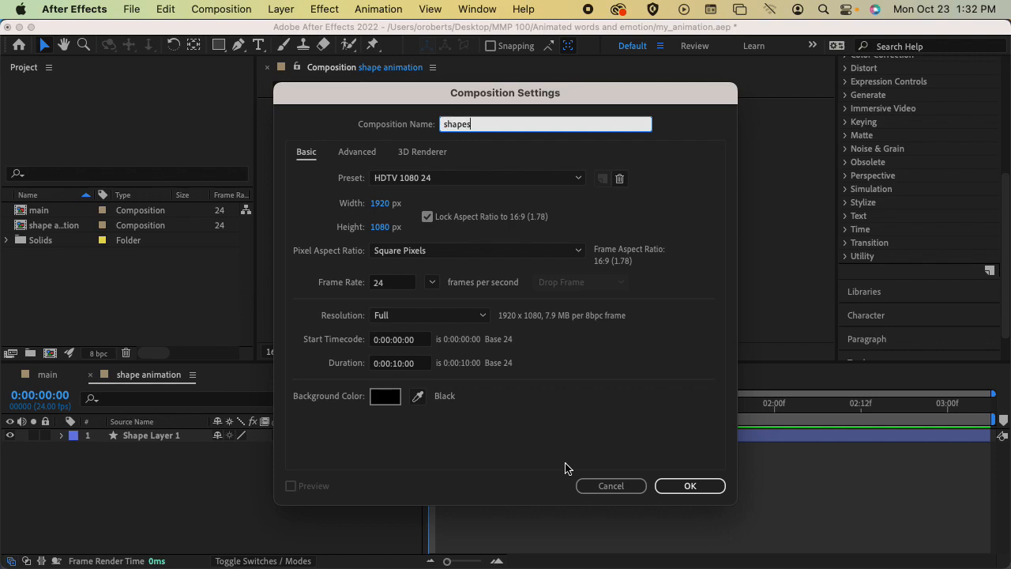
{"action": "left_click", "coordinate": [704, 490]}
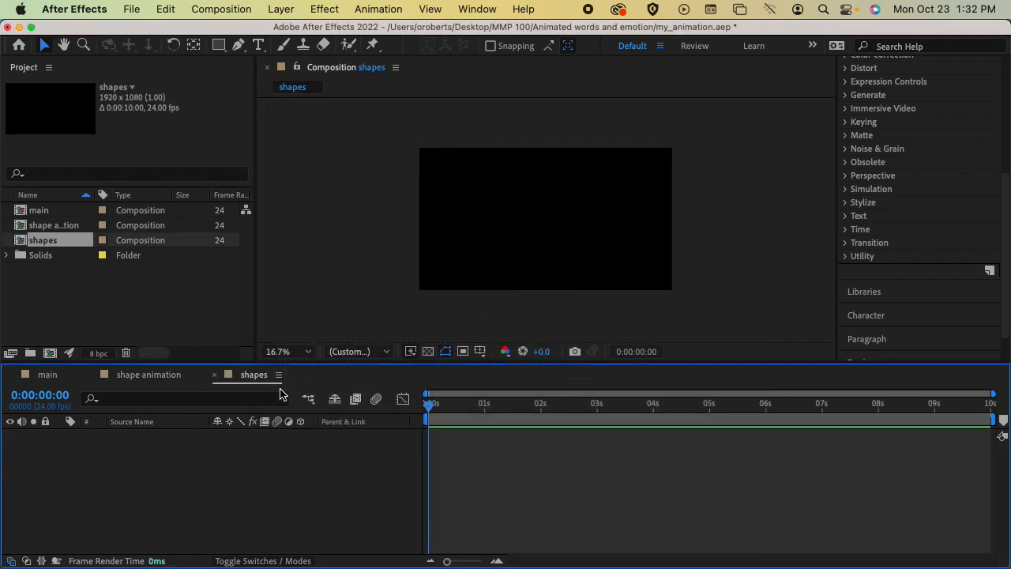
Add the shape animation composition to shapes three times, staggering the layers to start at 0:00:00:00, about 0:00:03:06 and about 0:00:06:15
{"action": "left_click", "coordinate": [68, 294]}
{"action": "left_click", "coordinate": [54, 229]}
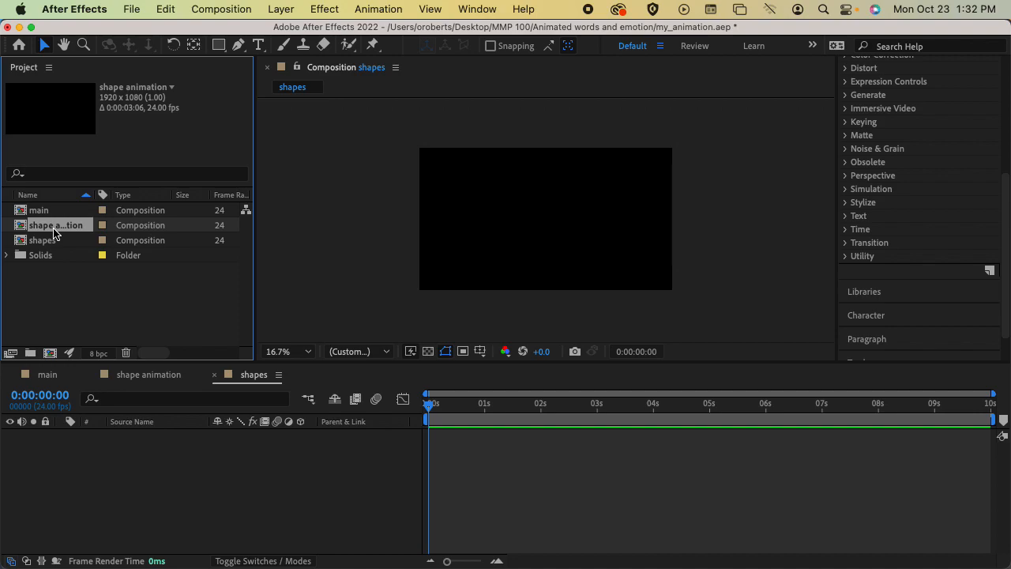
{"action": "left_click_drag", "start_coordinate": [37, 229], "coordinate": [113, 466]}
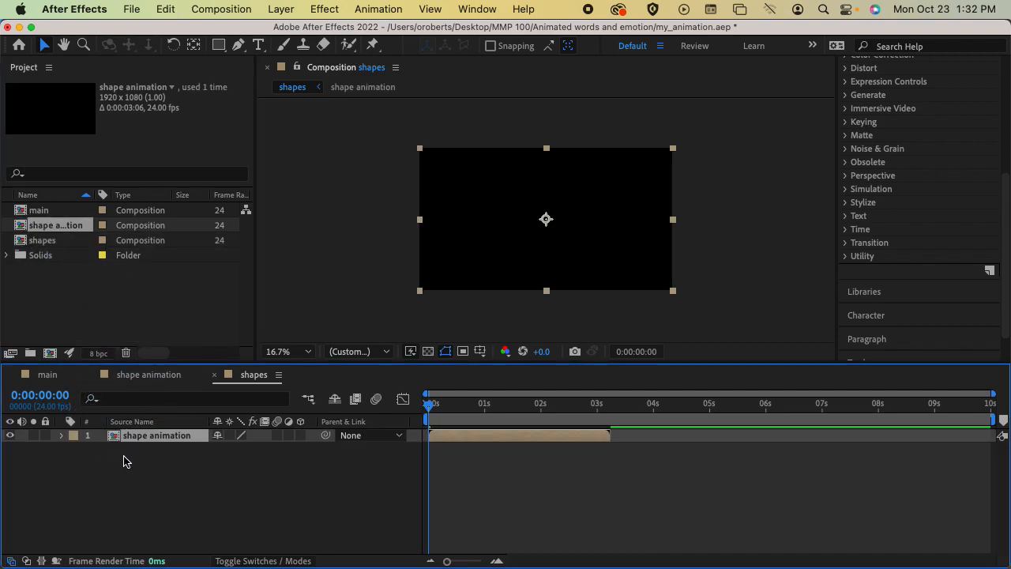
{"action": "mouse_move", "coordinate": [432, 409]}
{"action": "left_mouse_down"}
{"action": "mouse_move", "coordinate": [605, 416]}
{"action": "mouse_move", "coordinate": [429, 416]}
{"action": "left_mouse_up"}
{"action": "left_click_drag", "start_coordinate": [61, 227], "coordinate": [130, 461]}
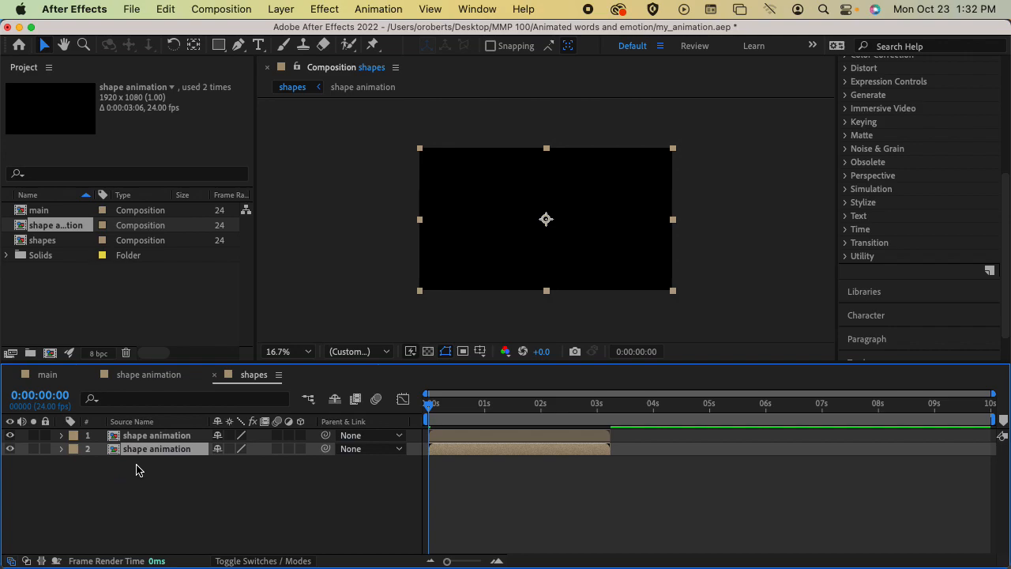
{"action": "left_click_drag", "start_coordinate": [506, 437], "coordinate": [687, 447]}
{"action": "left_click_drag", "start_coordinate": [61, 232], "coordinate": [120, 470]}
{"action": "left_click_drag", "start_coordinate": [584, 449], "coordinate": [896, 445]}
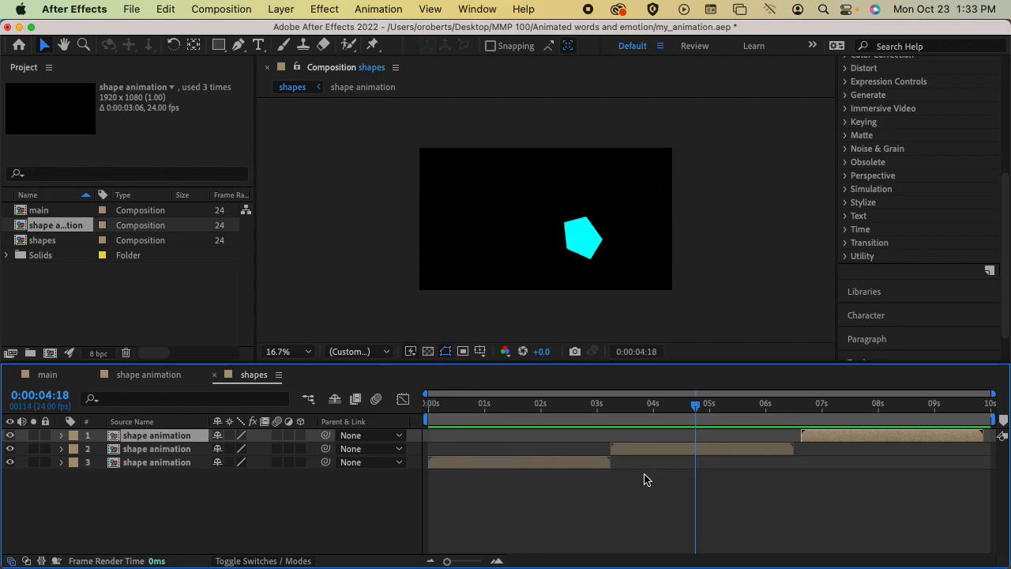
Reveal the middle shape animation layer's Position and move it up and left to -48, 445
{"action": "mouse_move", "coordinate": [699, 418]}
{"action": "left_mouse_down"}
{"action": "mouse_move", "coordinate": [648, 408]}
{"action": "mouse_move", "coordinate": [413, 408]}
{"action": "mouse_move", "coordinate": [704, 428]}
{"action": "mouse_move", "coordinate": [657, 427]}
{"action": "mouse_move", "coordinate": [680, 422]}
{"action": "left_mouse_up"}
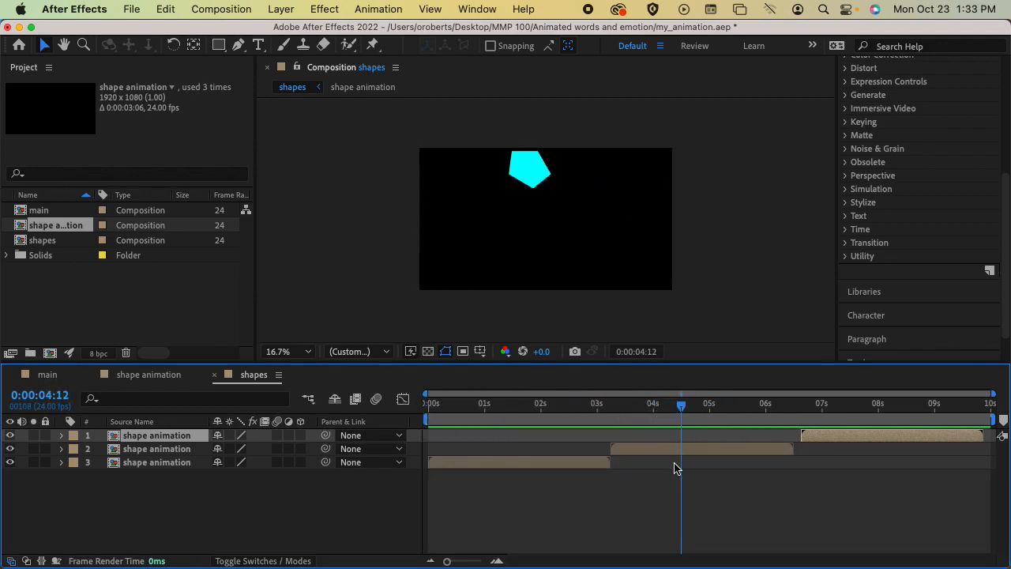
{"action": "left_click", "coordinate": [680, 452]}
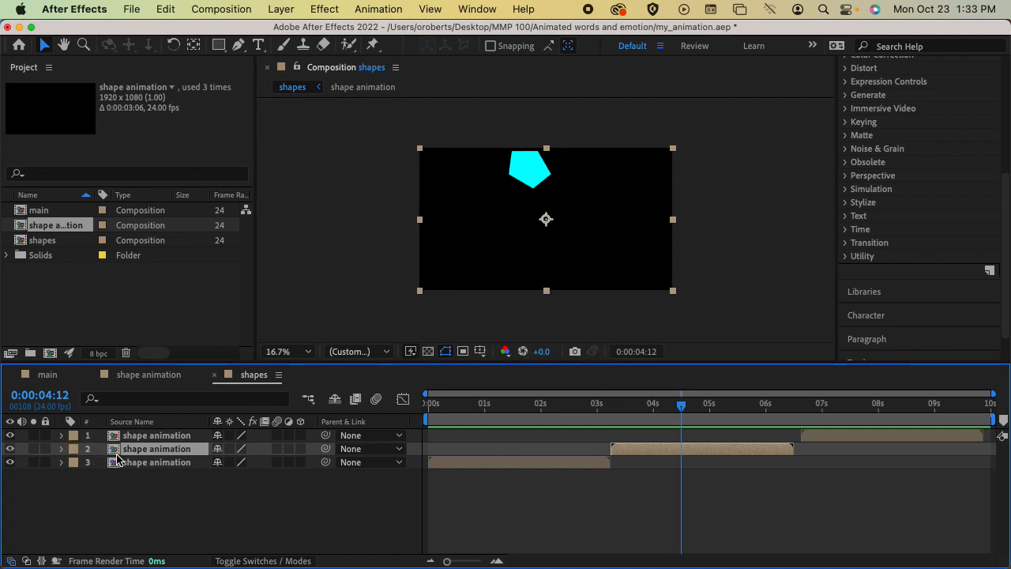
{"action": "left_click", "coordinate": [152, 478]}
{"action": "left_click", "coordinate": [159, 452]}
{"action": "key", "text": "p"}
{"action": "left_click_drag", "start_coordinate": [247, 468], "coordinate": [527, 422]}
{"action": "left_click_drag", "start_coordinate": [546, 265], "coordinate": [413, 207]}
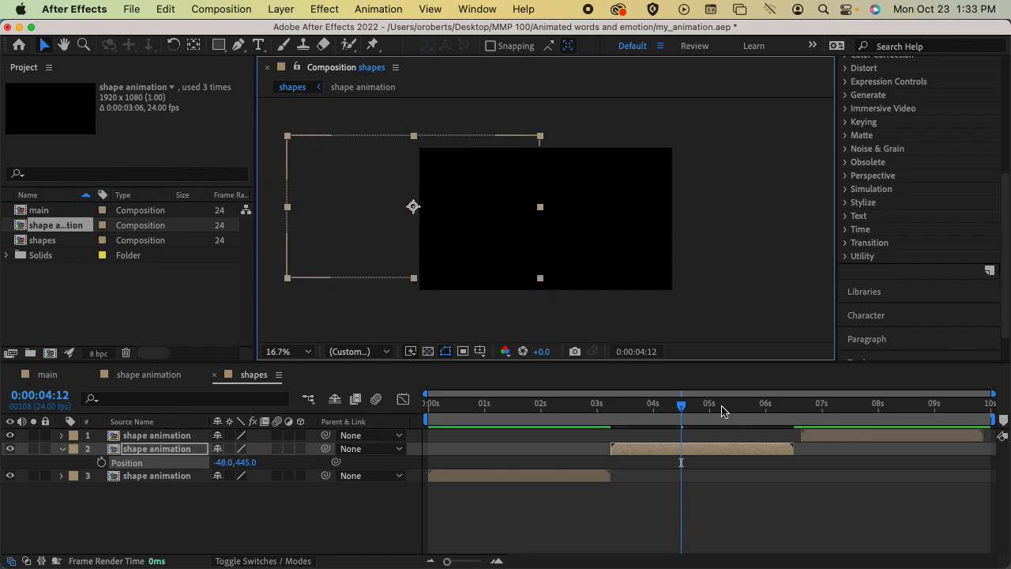
Overlap the layers by starting layer 2 at about 0:00:01:09 and layer 1 at about 0:00:02:01, and preview the shapes composition
{"action": "left_click_drag", "start_coordinate": [640, 455], "coordinate": [535, 454]}
{"action": "left_click_drag", "start_coordinate": [877, 436], "coordinate": [600, 433]}
{"action": "left_click_drag", "start_coordinate": [459, 403], "coordinate": [435, 407]}
{"action": "key", "text": "space"}
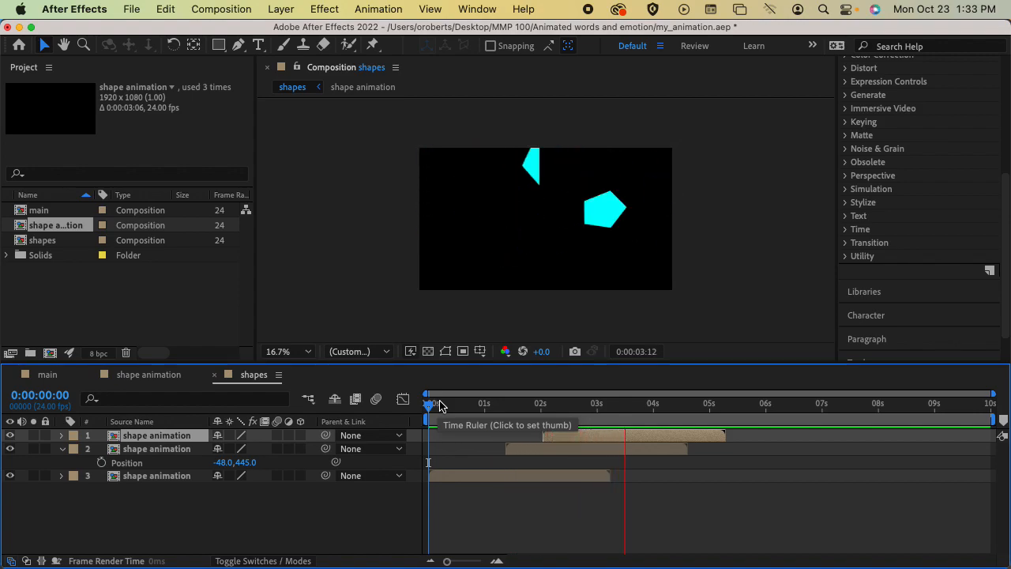
{"action": "key", "text": "space"}
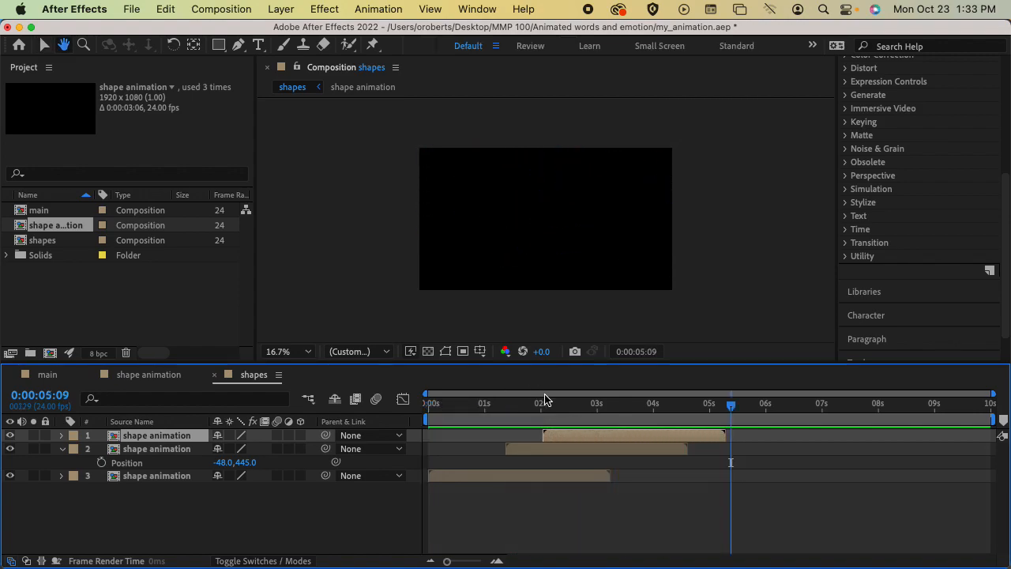
Hide the first shape animation layer and check where the second layer's shape is cut off, at 0:00:03:14
{"action": "left_click_drag", "start_coordinate": [730, 404], "coordinate": [552, 406]}
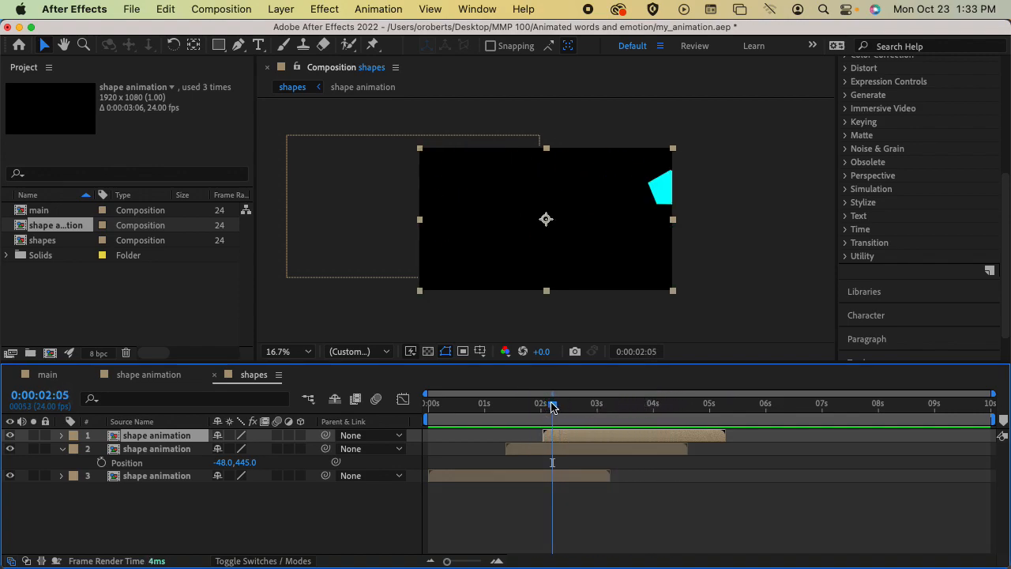
{"action": "left_click", "coordinate": [62, 448]}
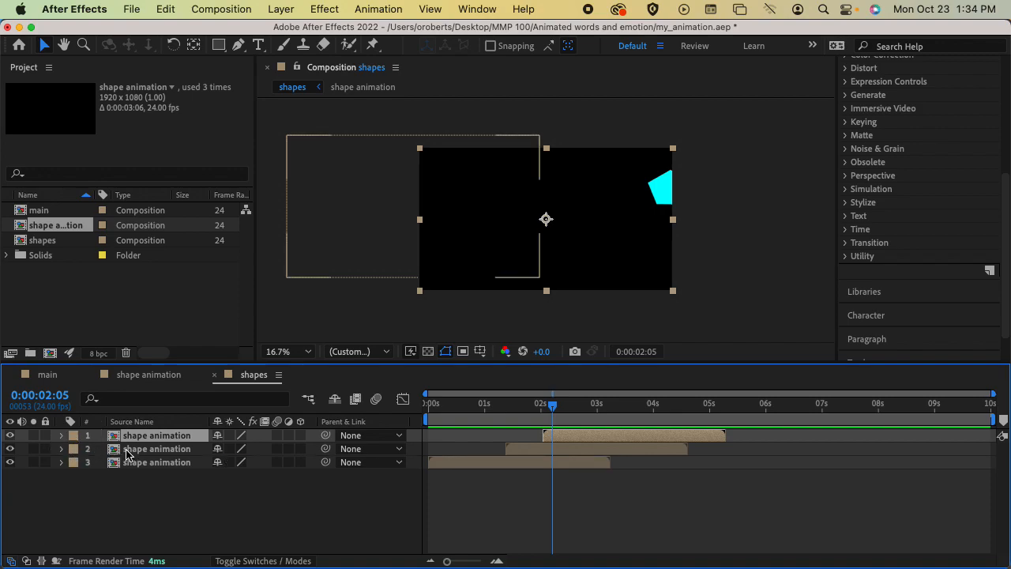
{"action": "left_click", "coordinate": [9, 436]}
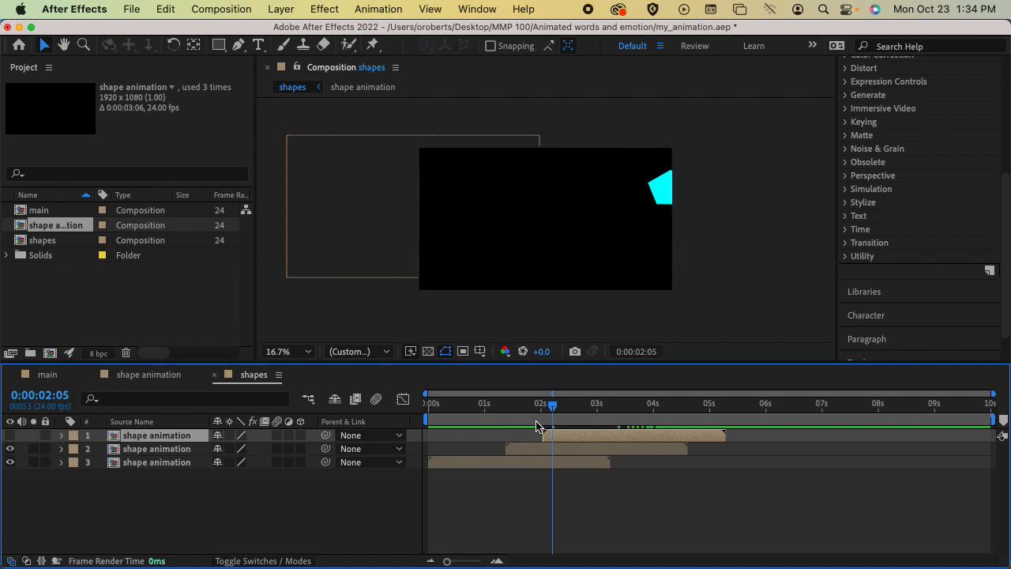
{"action": "left_click", "coordinate": [538, 449]}
{"action": "left_click_drag", "start_coordinate": [552, 406], "coordinate": [630, 417]}
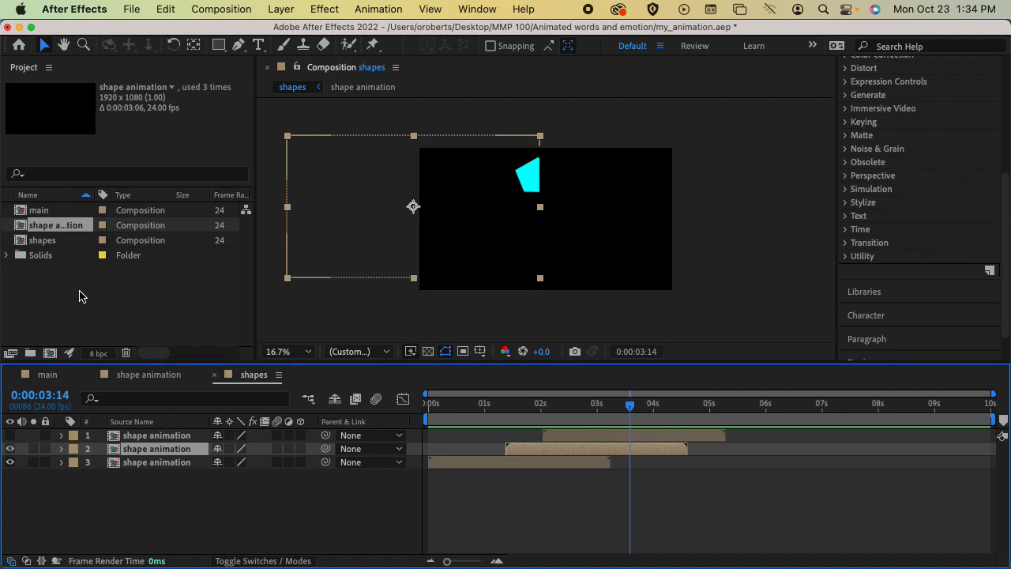
Open the shape animation composition and move the end point of Shape Layer 1's motion path to position 1860, 455
{"action": "double_click", "coordinate": [21, 229]}
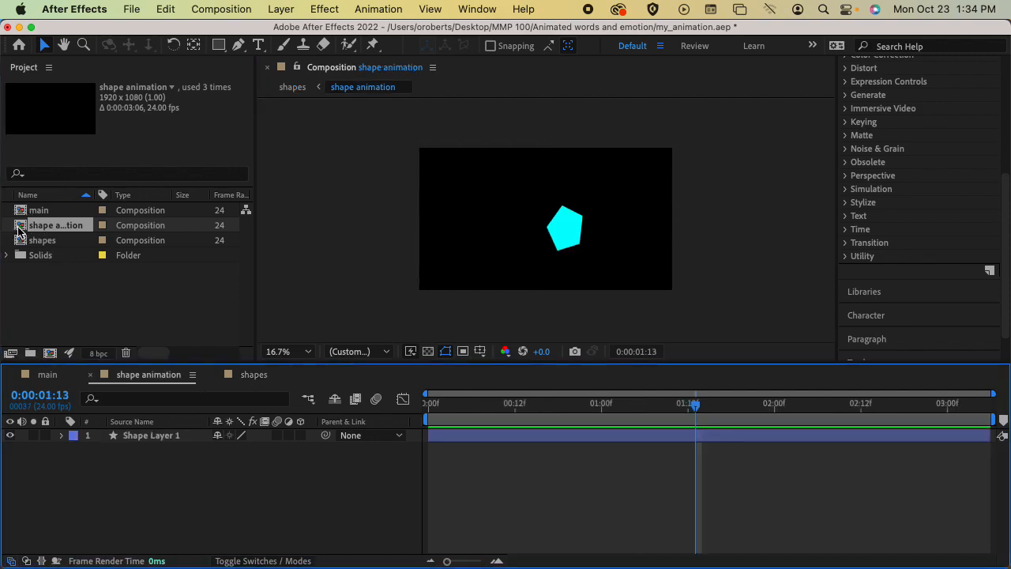
{"action": "left_click_drag", "start_coordinate": [699, 409], "coordinate": [757, 417]}
{"action": "left_click", "coordinate": [146, 435]}
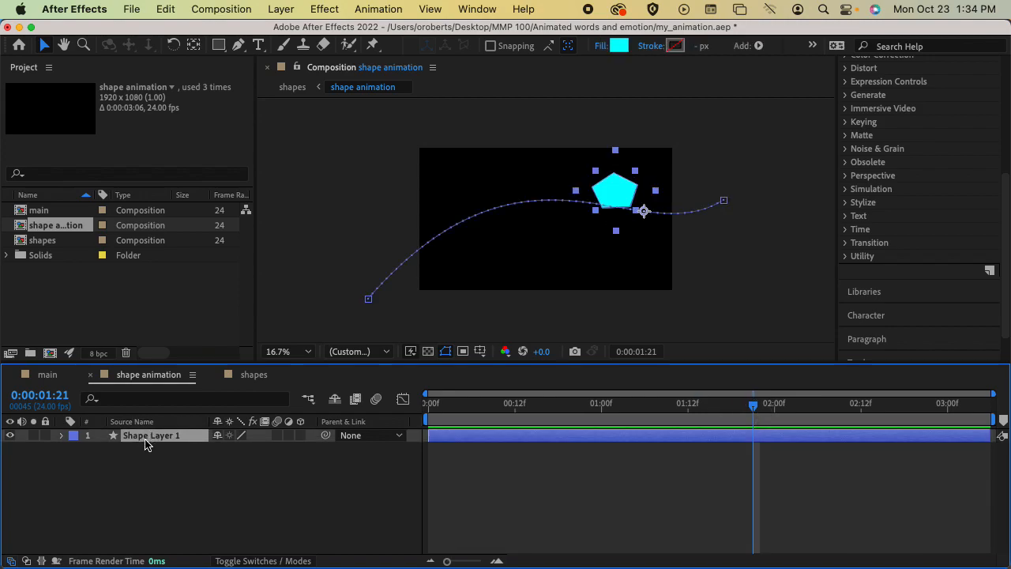
{"action": "key", "text": "p"}
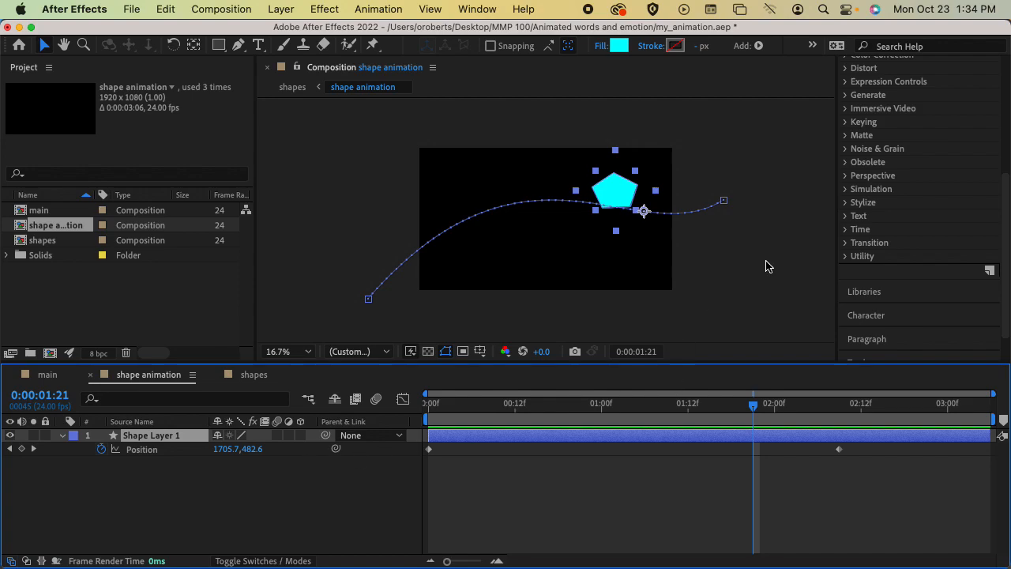
{"action": "key", "text": "space"}
{"action": "left_click_drag", "start_coordinate": [704, 250], "coordinate": [640, 244]}
{"action": "left_click_drag", "start_coordinate": [661, 195], "coordinate": [601, 203]}
Move Shape Layer 1's last Position keyframe to 0:00:02:05 and set the current time to 0:00:02:06
{"action": "left_click_drag", "start_coordinate": [754, 406], "coordinate": [810, 418]}
{"action": "left_click_drag", "start_coordinate": [840, 449], "coordinate": [811, 450]}
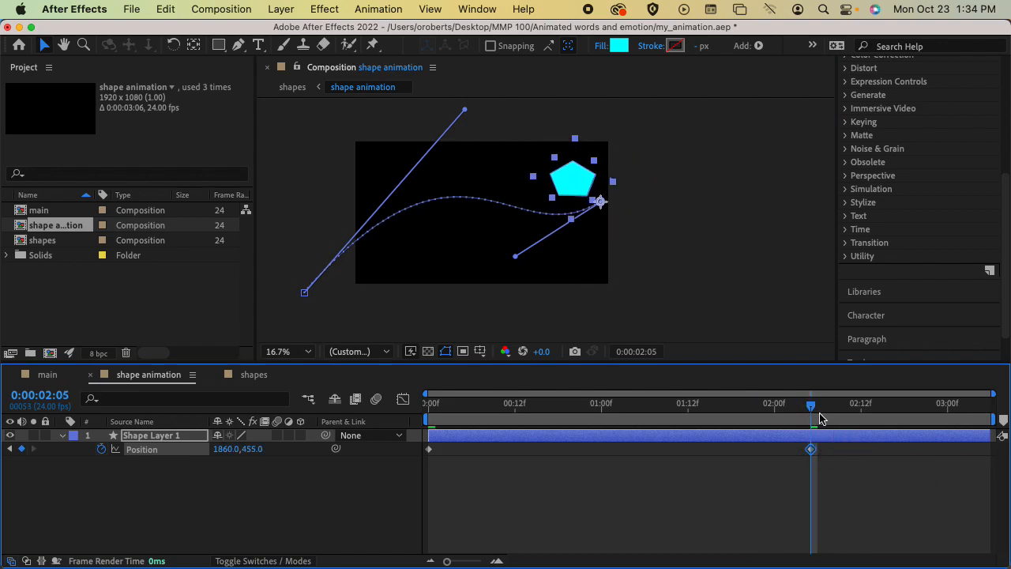
{"action": "left_click_drag", "start_coordinate": [816, 413], "coordinate": [818, 409]}
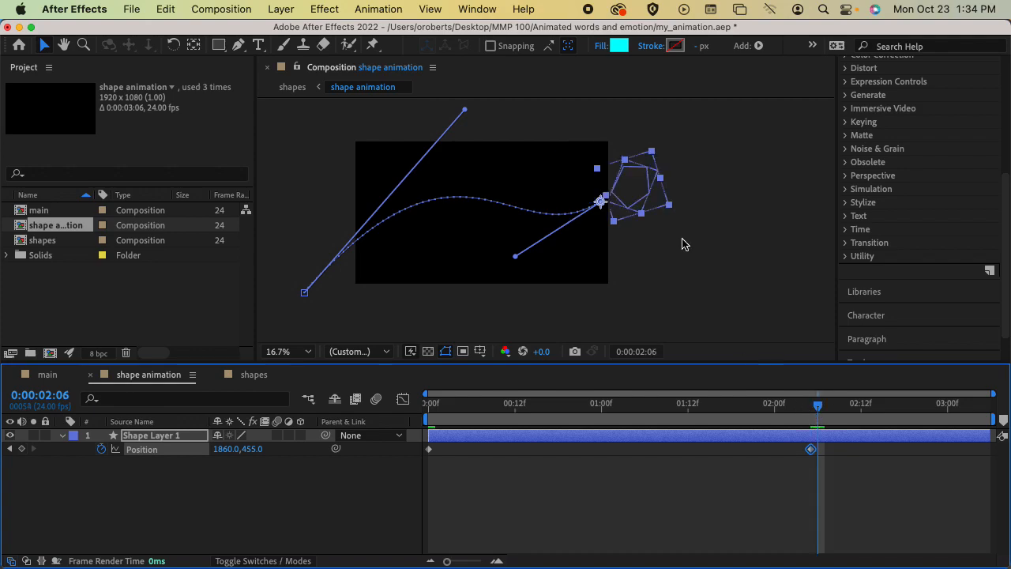
{"action": "mouse_move", "coordinate": [606, 201]}
{"action": "left_mouse_down"}
{"action": "mouse_move", "coordinate": [672, 201]}
{"action": "mouse_move", "coordinate": [614, 200]}
{"action": "mouse_move", "coordinate": [599, 203]}
{"action": "mouse_move", "coordinate": [602, 214]}
{"action": "left_mouse_up"}
{"action": "key", "text": "Delete"}
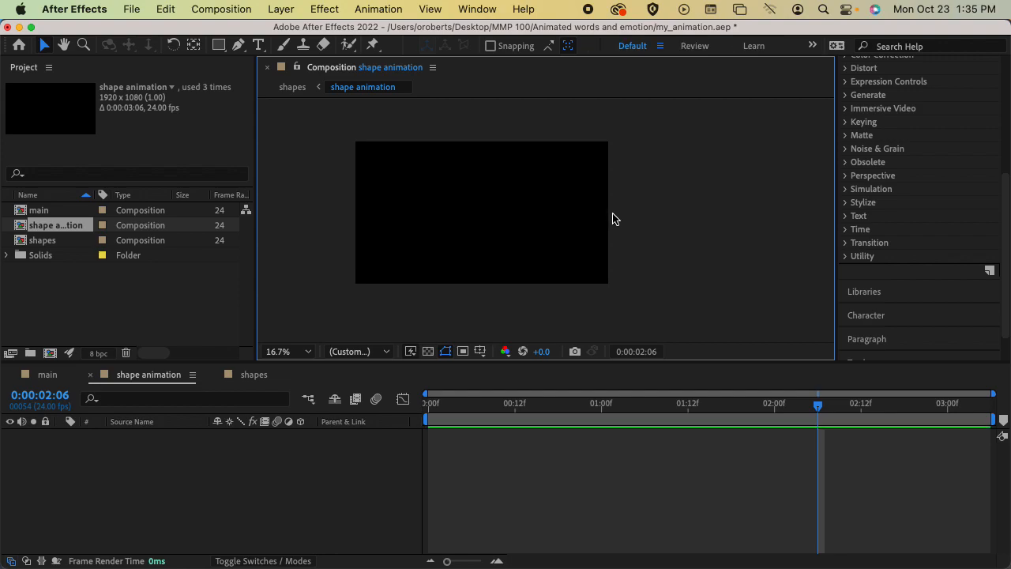
{"action": "key", "text": "super+z"}
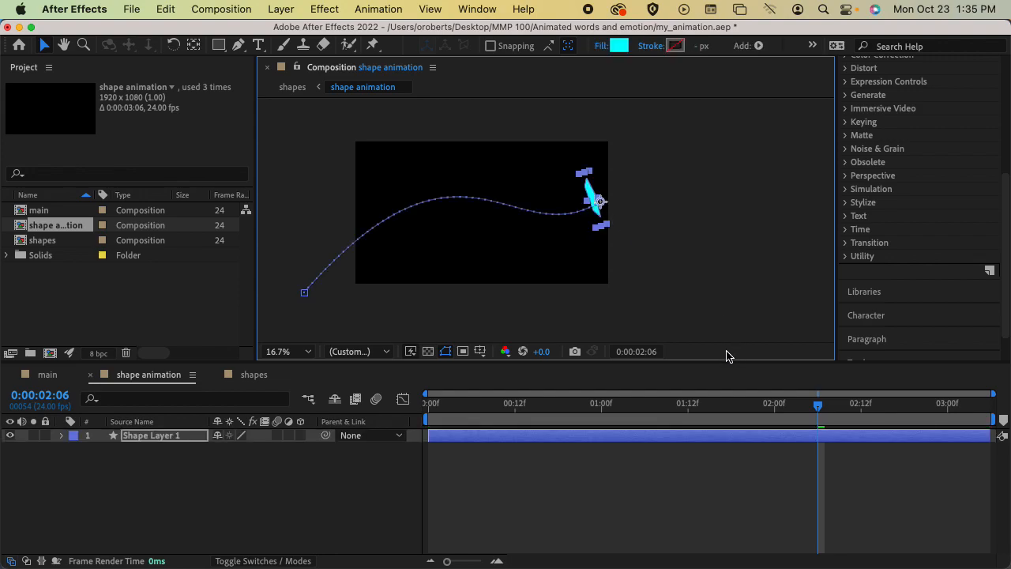
{"action": "key", "text": "p"}
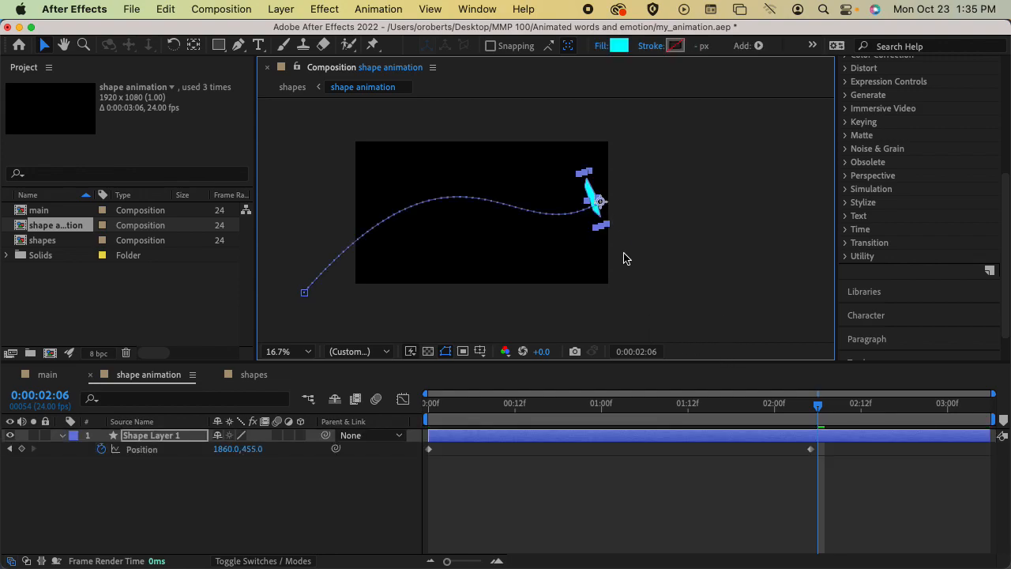
Try moving Shape Layer 1 far beyond the frame to position 5490, 359 at 0:00:02:06
{"action": "left_click_drag", "start_coordinate": [604, 206], "coordinate": [806, 201]}
{"action": "key", "text": "space"}
{"action": "left_click_drag", "start_coordinate": [712, 237], "coordinate": [556, 228]}
{"action": "left_click_drag", "start_coordinate": [651, 190], "coordinate": [781, 185]}
{"action": "key", "text": "space"}
{"action": "left_click_drag", "start_coordinate": [678, 231], "coordinate": [576, 248]}
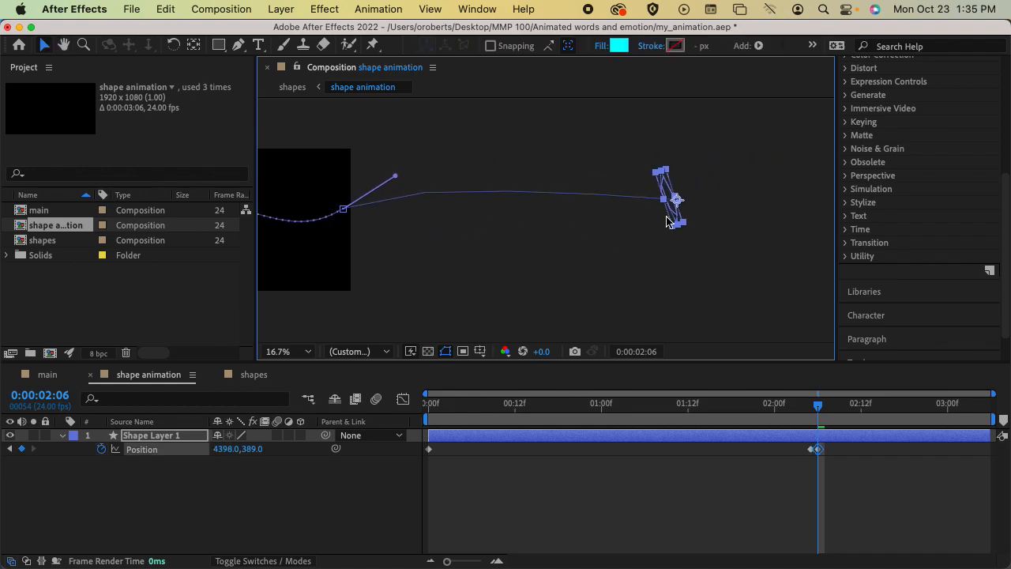
{"action": "left_click_drag", "start_coordinate": [681, 204], "coordinate": [825, 200]}
{"action": "key", "text": "space"}
{"action": "left_click_drag", "start_coordinate": [454, 316], "coordinate": [720, 307]}
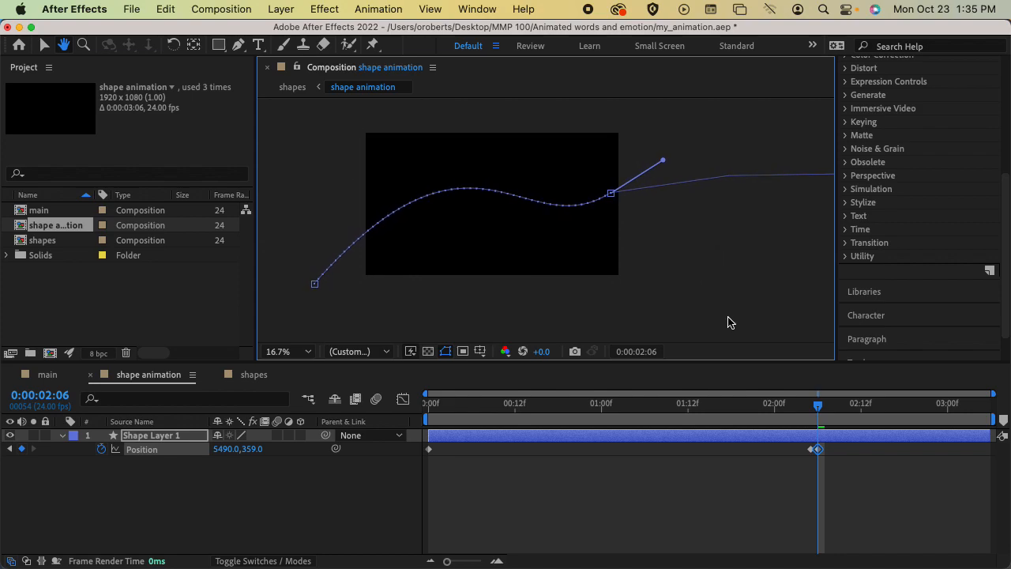
Preview the shape's motion from 0:00:00:00 and undo the Position keyframe at 0:00:02:06
{"action": "left_click_drag", "start_coordinate": [818, 411], "coordinate": [429, 406]}
{"action": "key", "text": "space"}
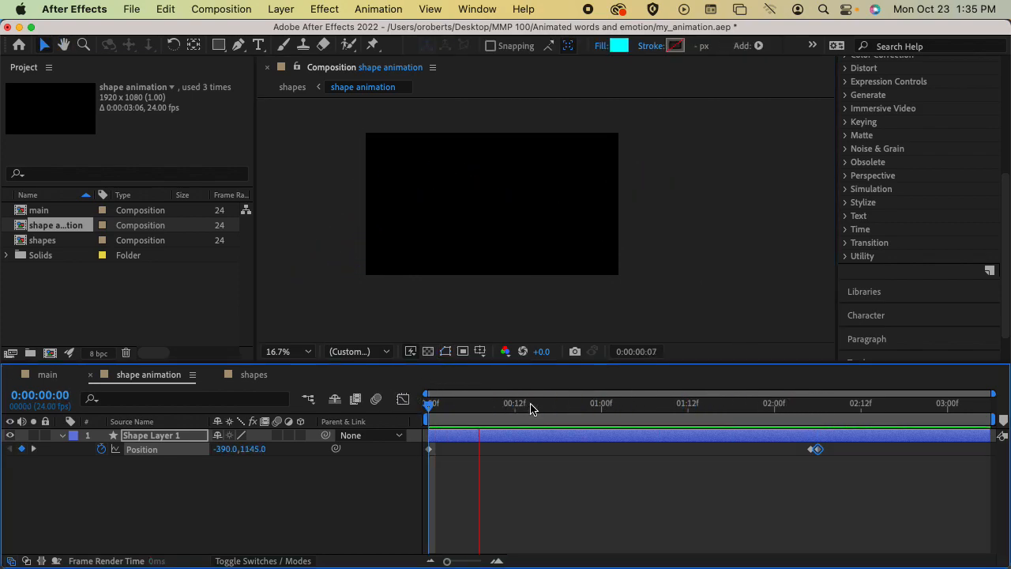
{"action": "key", "text": "space"}
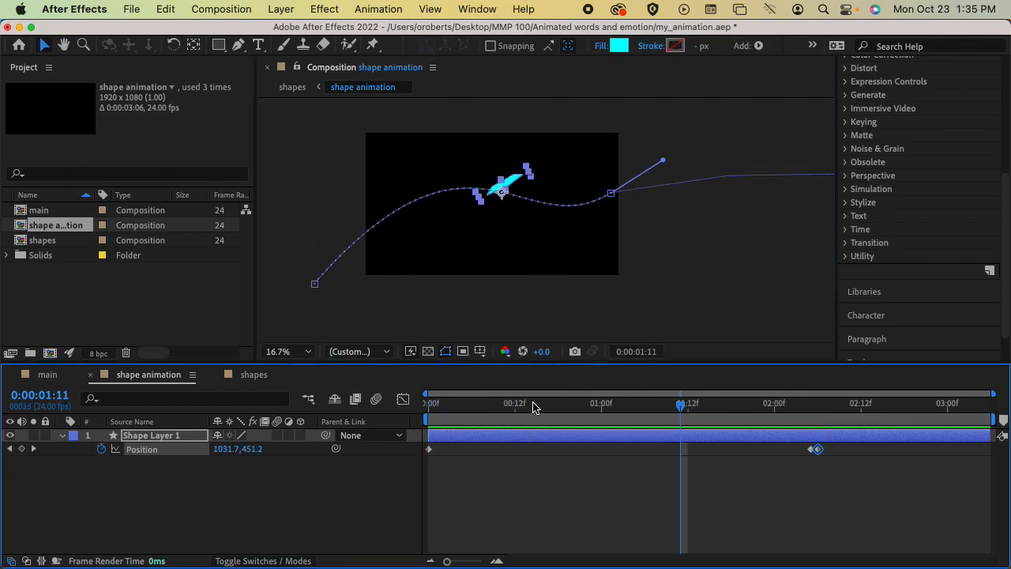
{"action": "key", "text": "k"}
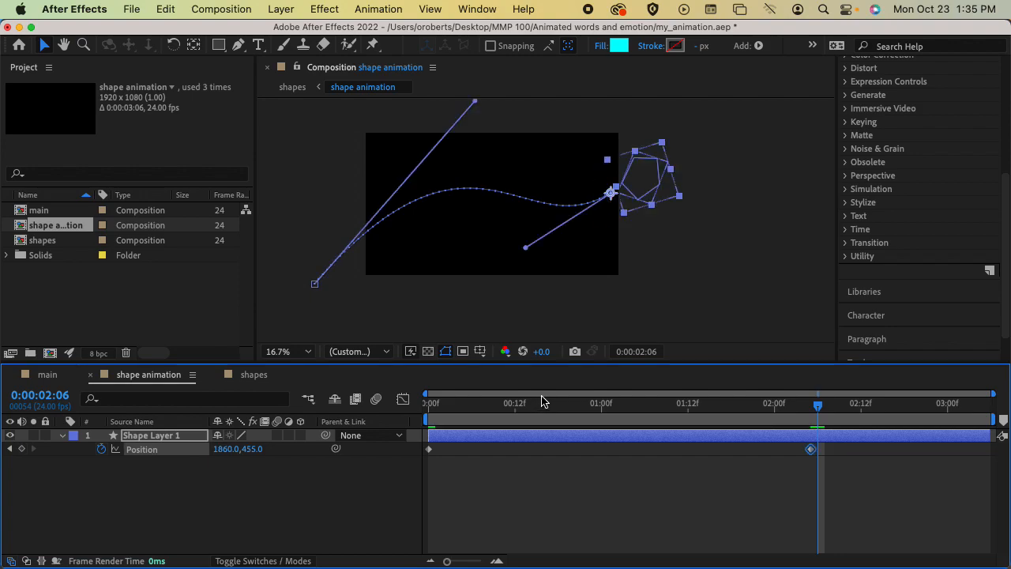
Reselect Shape Layer 1 and move it well outside the frame to position 4110, 425 at 0:00:02:06
{"action": "left_click", "coordinate": [718, 255]}
{"action": "left_click", "coordinate": [610, 191]}
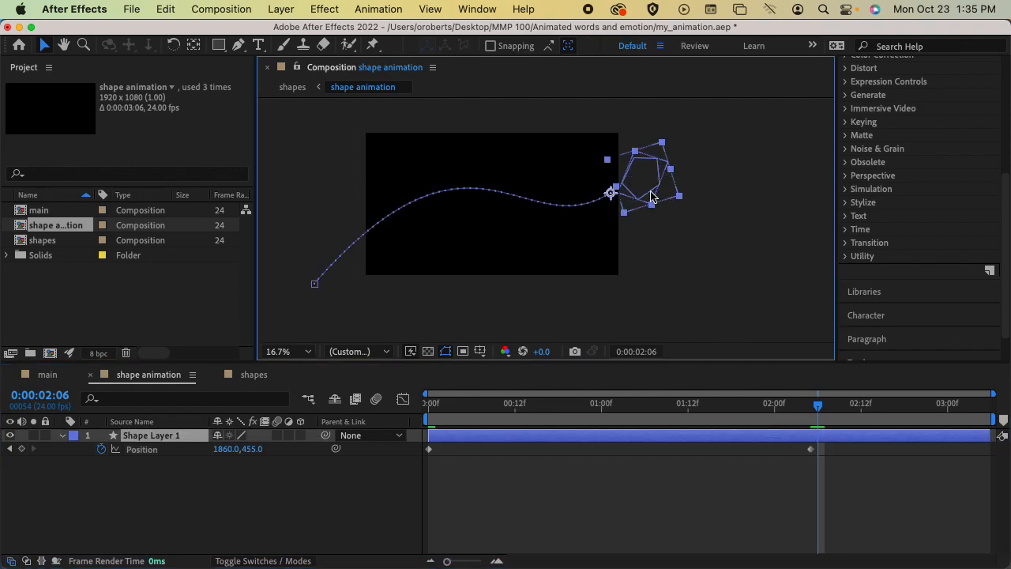
{"action": "left_click_drag", "start_coordinate": [614, 192], "coordinate": [750, 198]}
{"action": "left_click_drag", "start_coordinate": [569, 266], "coordinate": [566, 264]}
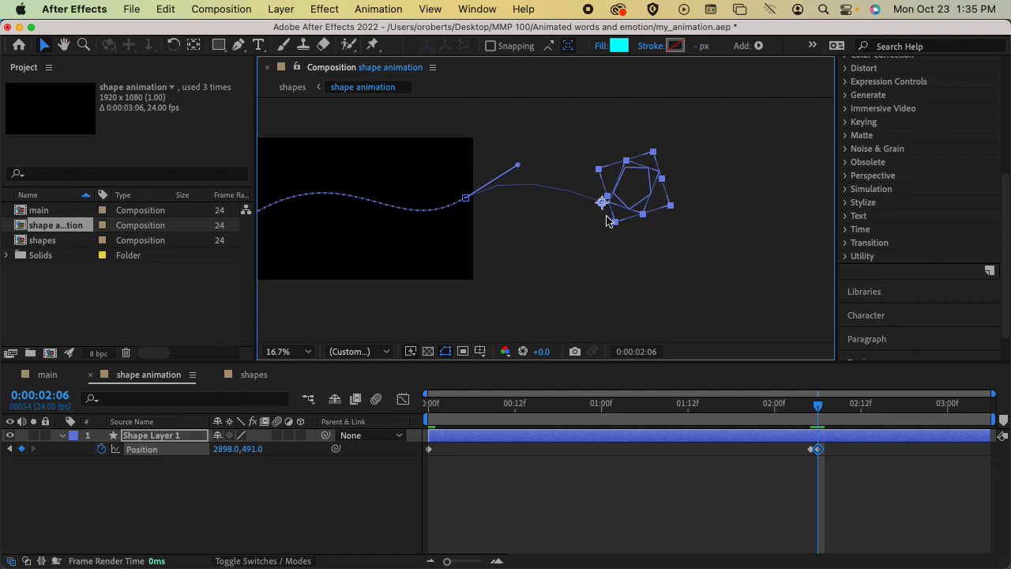
{"action": "left_click_drag", "start_coordinate": [603, 202], "coordinate": [762, 194]}
{"action": "left_click_drag", "start_coordinate": [629, 278], "coordinate": [754, 264]}
Preview the shape animation composition from 0:00:00:00 and save the project
{"action": "left_click_drag", "start_coordinate": [818, 405], "coordinate": [427, 407]}
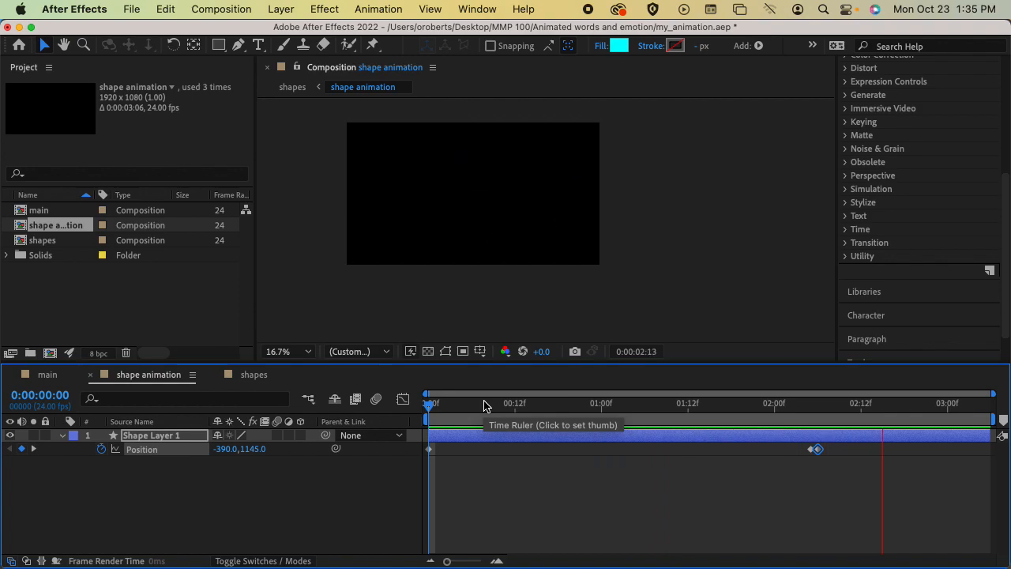
{"action": "key", "text": "space"}
{"action": "key", "text": "super+s"}
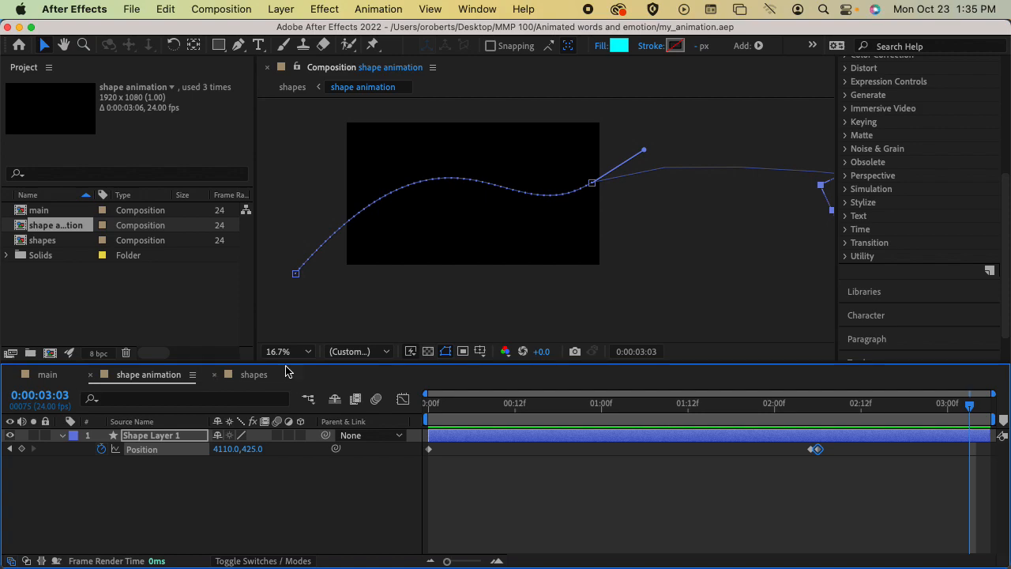
Open the shapes composition, preview it from 0:00:02:22 and inspect the second layer's shape at 0:00:03:12
{"action": "double_click", "coordinate": [42, 240]}
{"action": "left_click_drag", "start_coordinate": [667, 403], "coordinate": [594, 407]}
{"action": "key", "text": "space"}
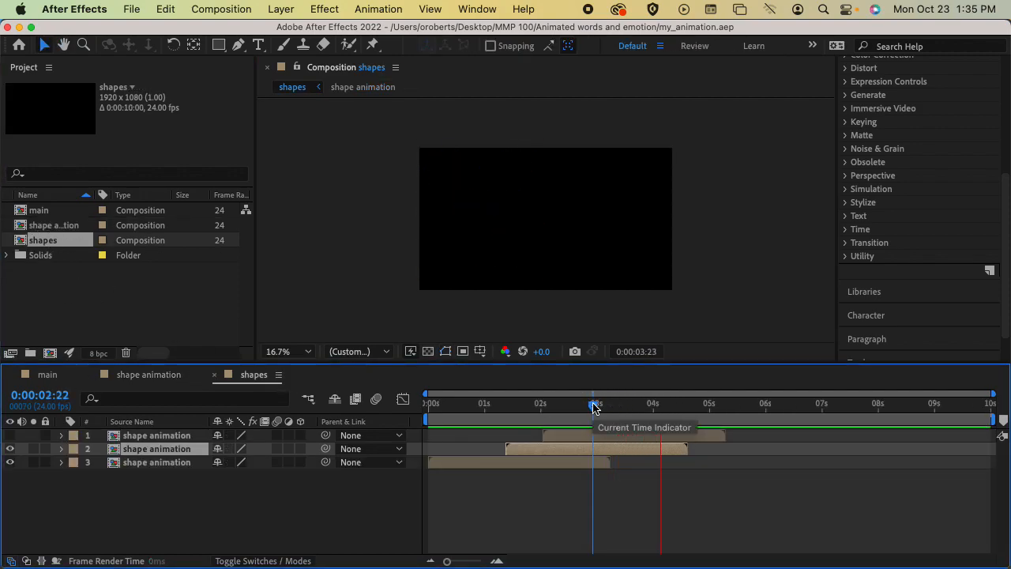
{"action": "left_click", "coordinate": [626, 405]}
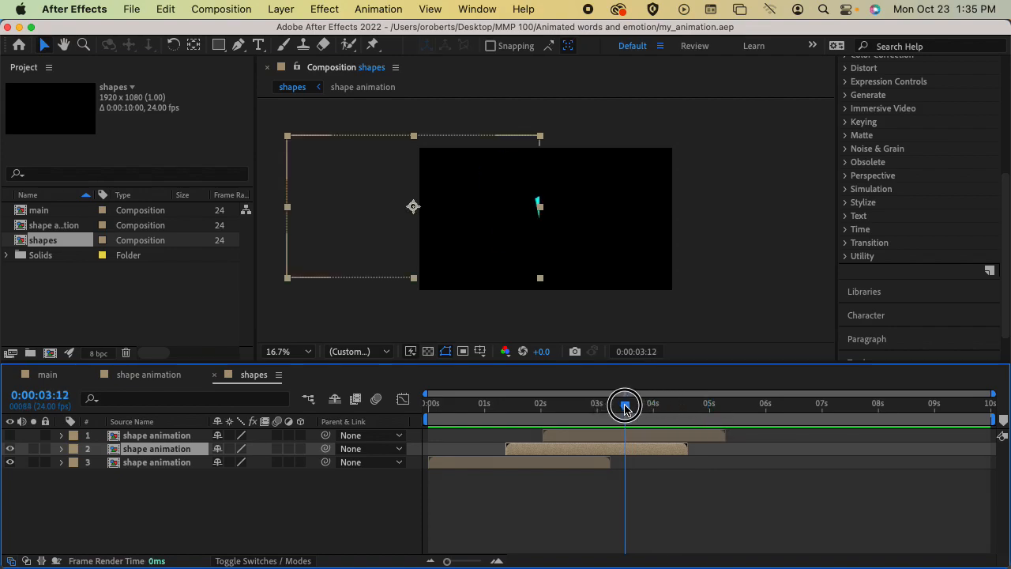
Preview the shapes composition from 0:00:02:23 with the top layer still hidden
{"action": "left_click_drag", "start_coordinate": [626, 405], "coordinate": [593, 406]}
{"action": "key", "text": "space"}
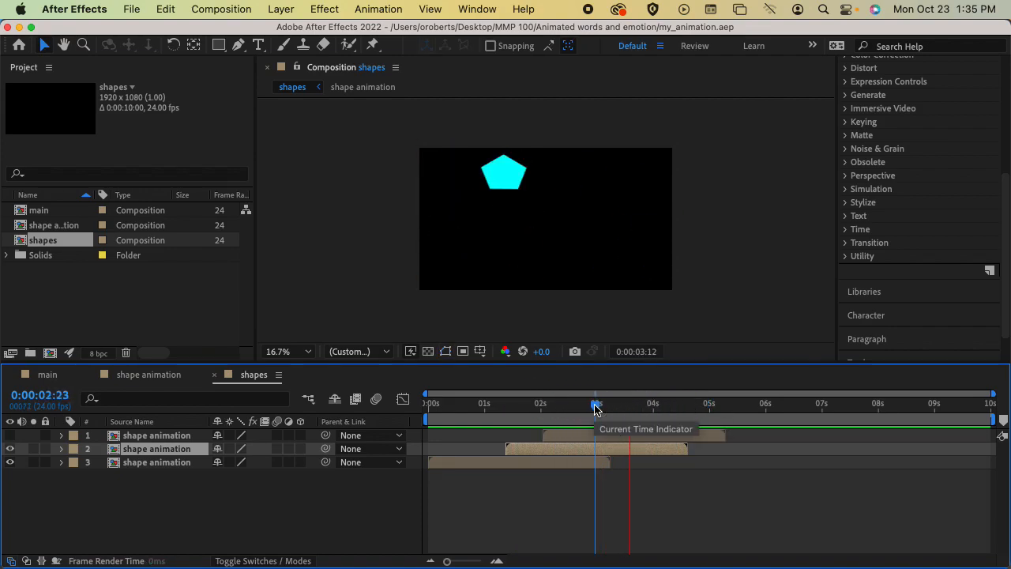
{"action": "key", "text": "space"}
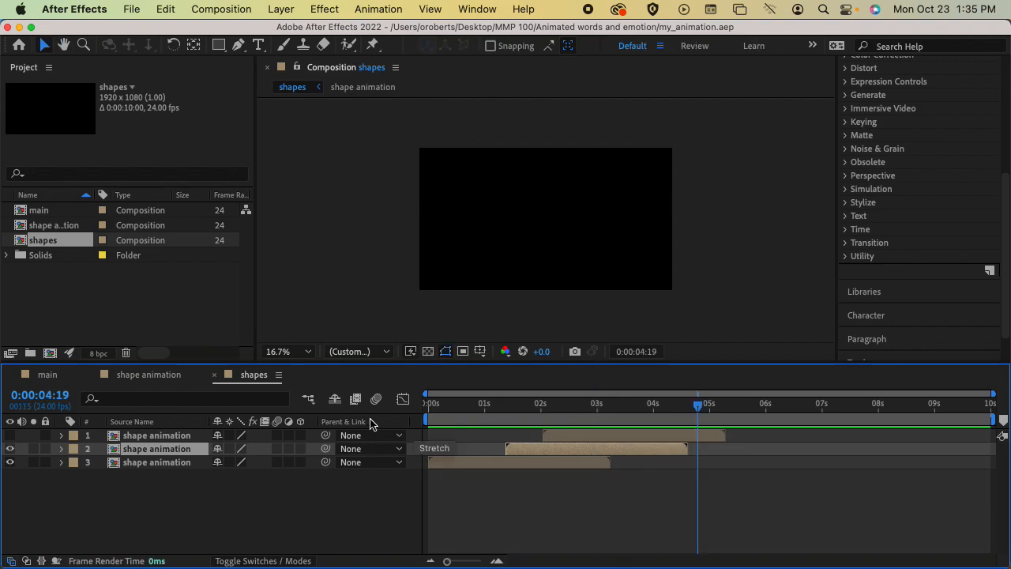
Make the top shape animation layer visible, preview the shapes composition from its start and save the project
{"action": "left_click", "coordinate": [10, 435]}
{"action": "left_click_drag", "start_coordinate": [585, 403], "coordinate": [431, 400]}
{"action": "key", "text": "space"}
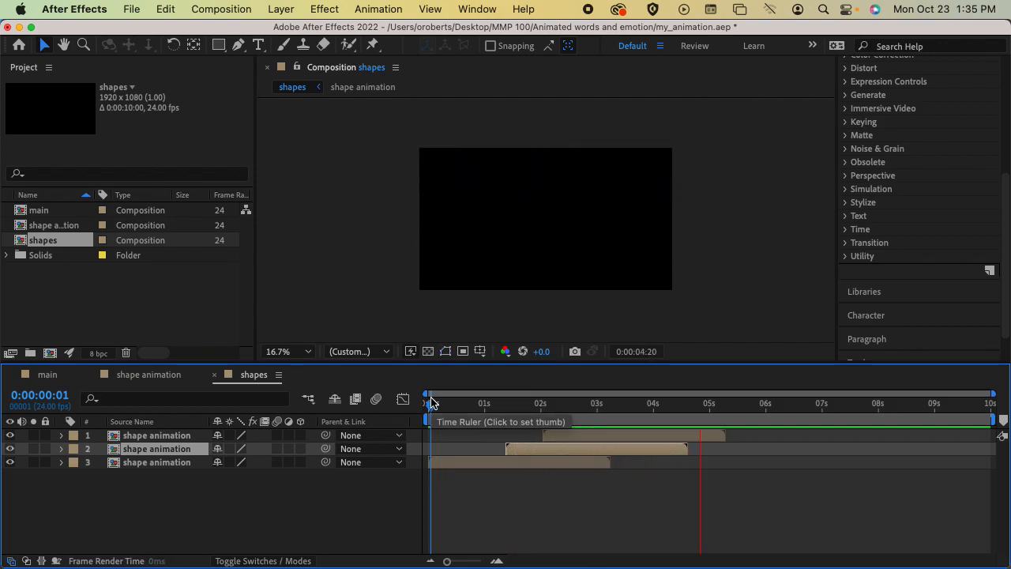
{"action": "key", "text": "space"}
{"action": "key", "text": "super+s"}
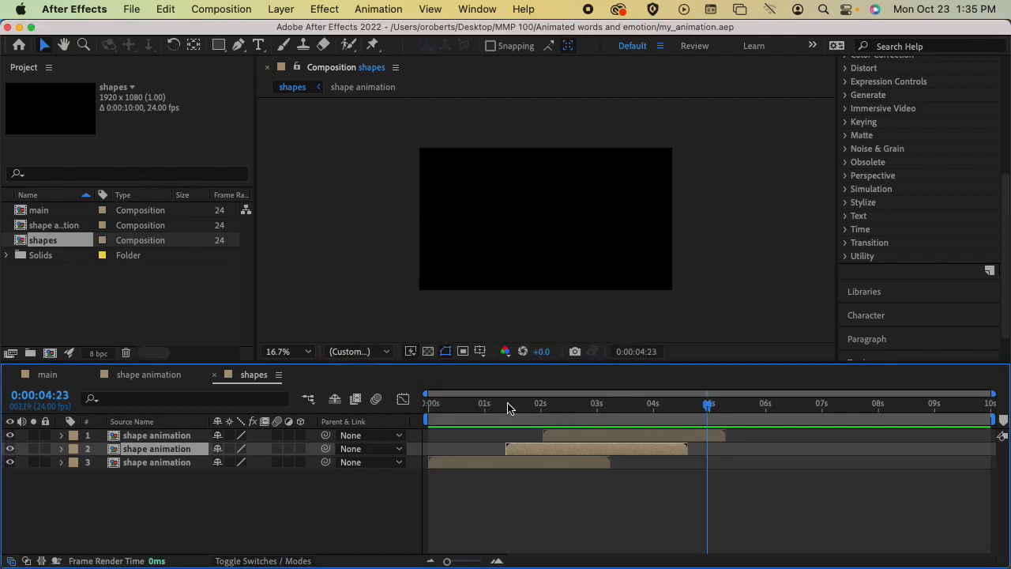
Add a fourth shape animation layer beneath the others, start it at about 4 s and enlarge it well beyond the frame
{"action": "left_click_drag", "start_coordinate": [53, 230], "coordinate": [158, 482]}
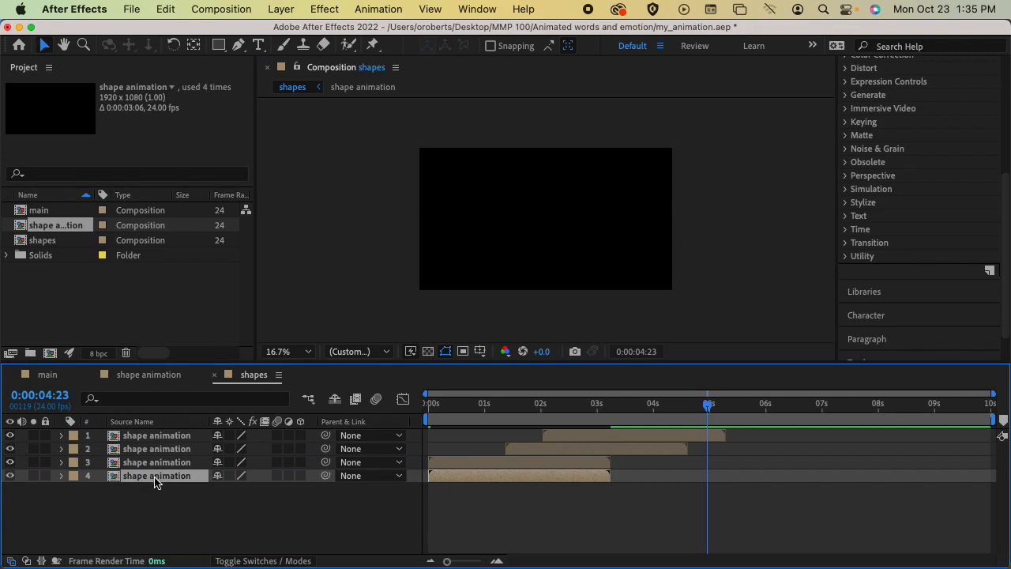
{"action": "left_click_drag", "start_coordinate": [488, 478], "coordinate": [713, 478]}
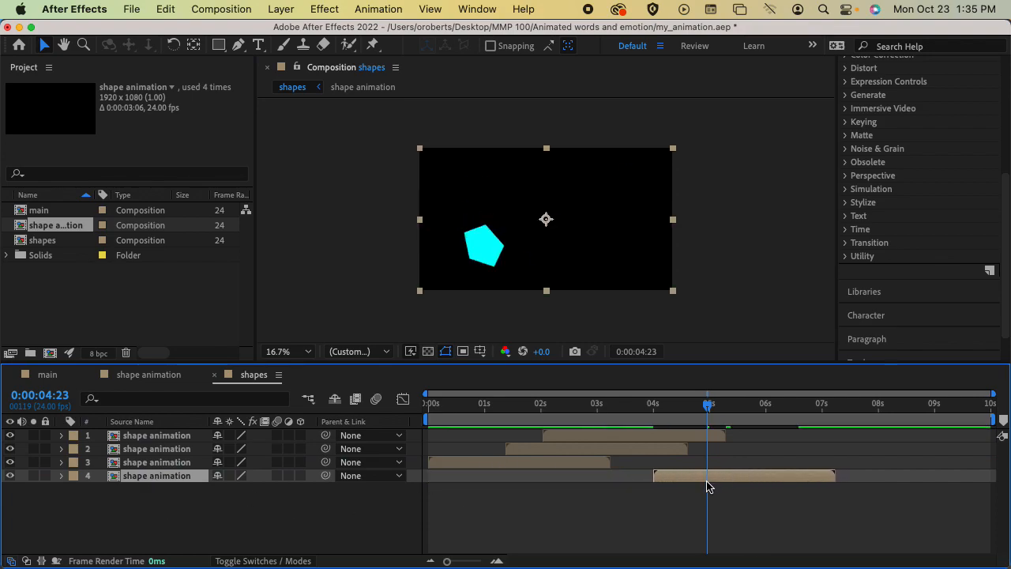
{"action": "left_click", "coordinate": [497, 264]}
{"action": "left_click_drag", "start_coordinate": [673, 148], "coordinate": [760, 105]}
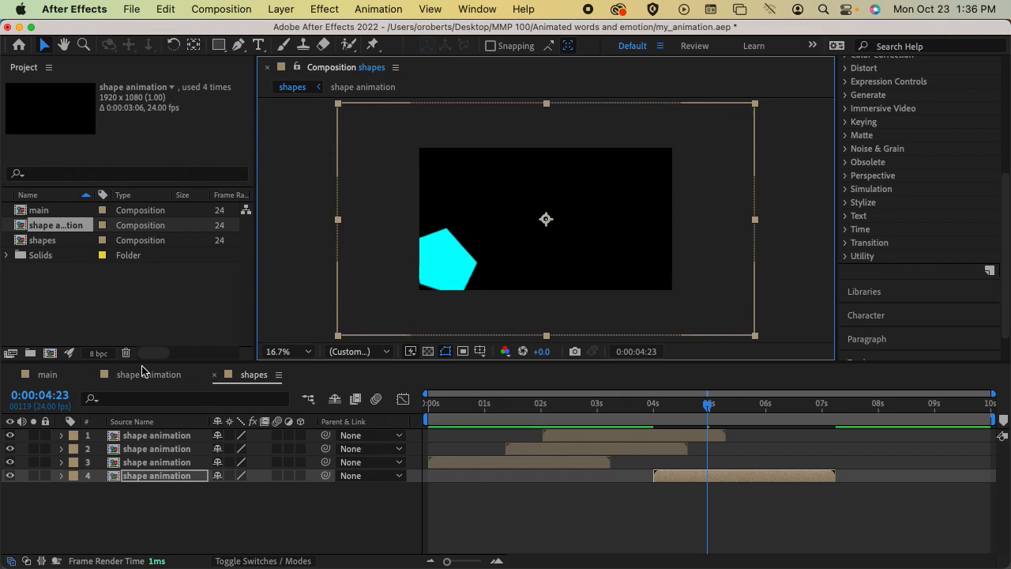
Add a fifth shape animation layer at the bottom of the stack and start it at about 6.6 s
{"action": "left_click_drag", "start_coordinate": [59, 227], "coordinate": [191, 514]}
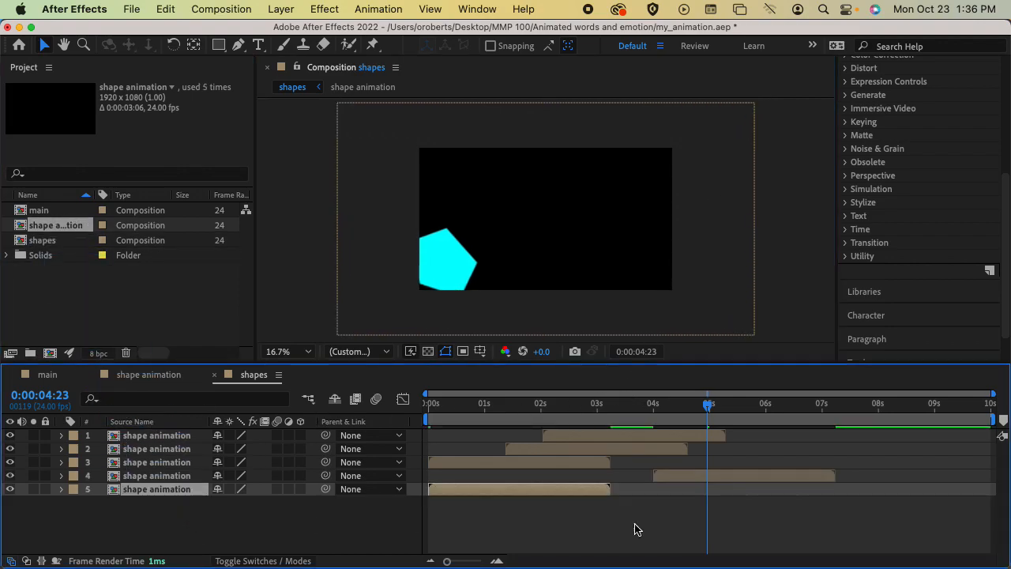
{"action": "left_click_drag", "start_coordinate": [575, 495], "coordinate": [945, 499]}
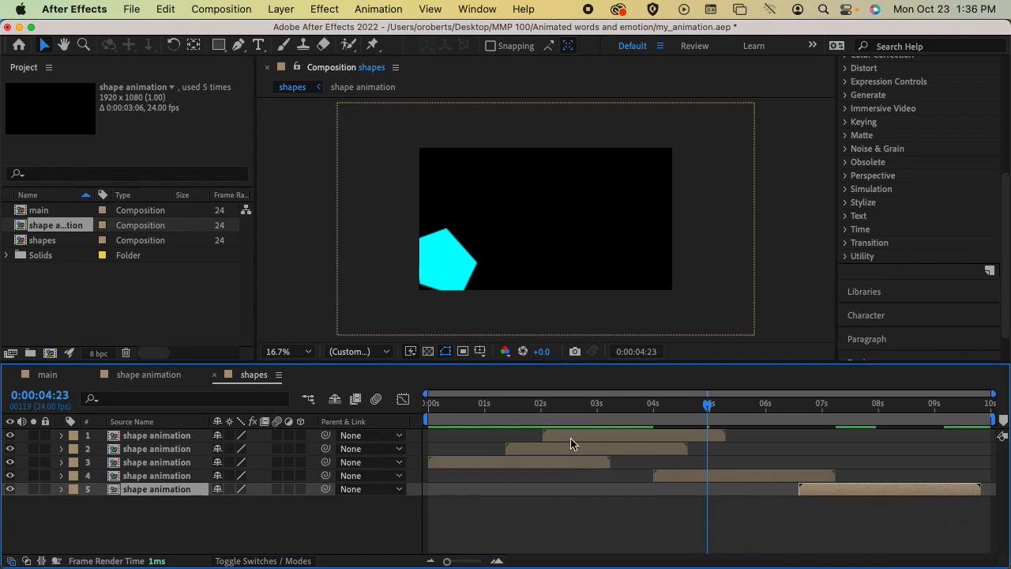
Shift the first shape animation layer toward the frame's upper right and scale it down to roughly half size
{"action": "key", "text": "comma"}
{"action": "key", "text": "comma"}
{"action": "left_click", "coordinate": [571, 210]}
{"action": "left_click", "coordinate": [650, 163]}
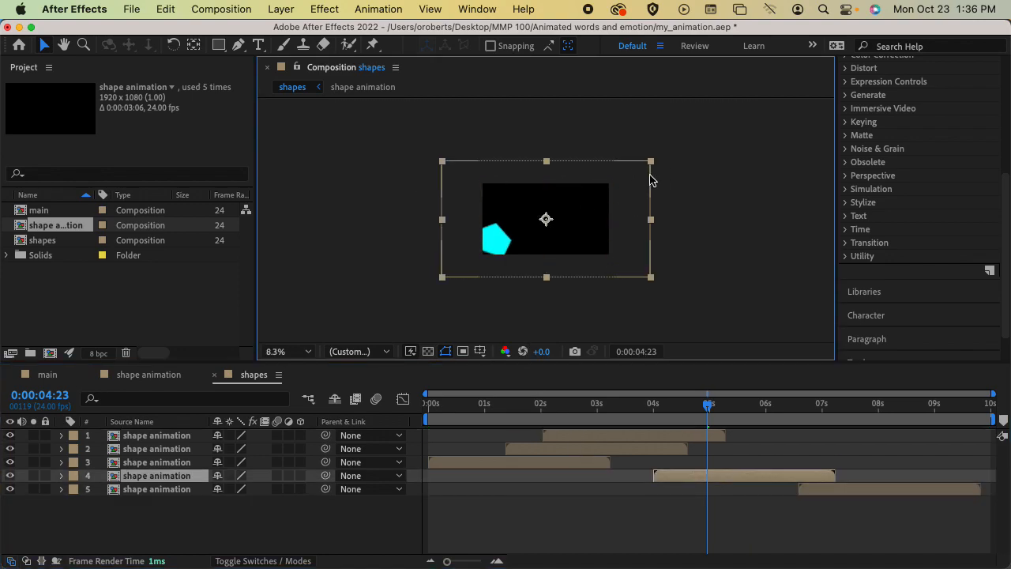
{"action": "left_click", "coordinate": [868, 489]}
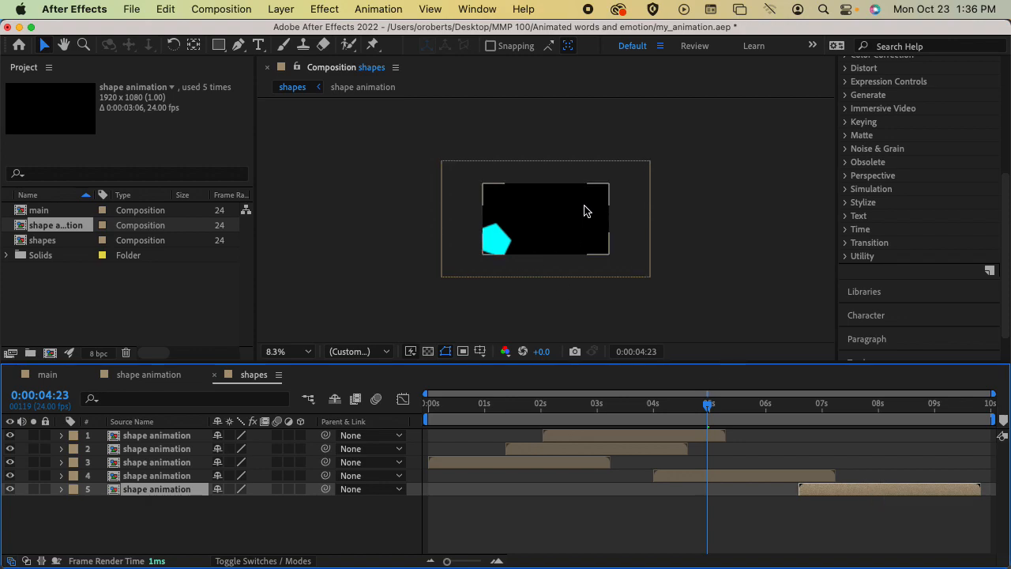
{"action": "left_click", "coordinate": [577, 229]}
{"action": "left_click_drag", "start_coordinate": [575, 228], "coordinate": [607, 213]}
{"action": "left_click_drag", "start_coordinate": [640, 169], "coordinate": [595, 211]}
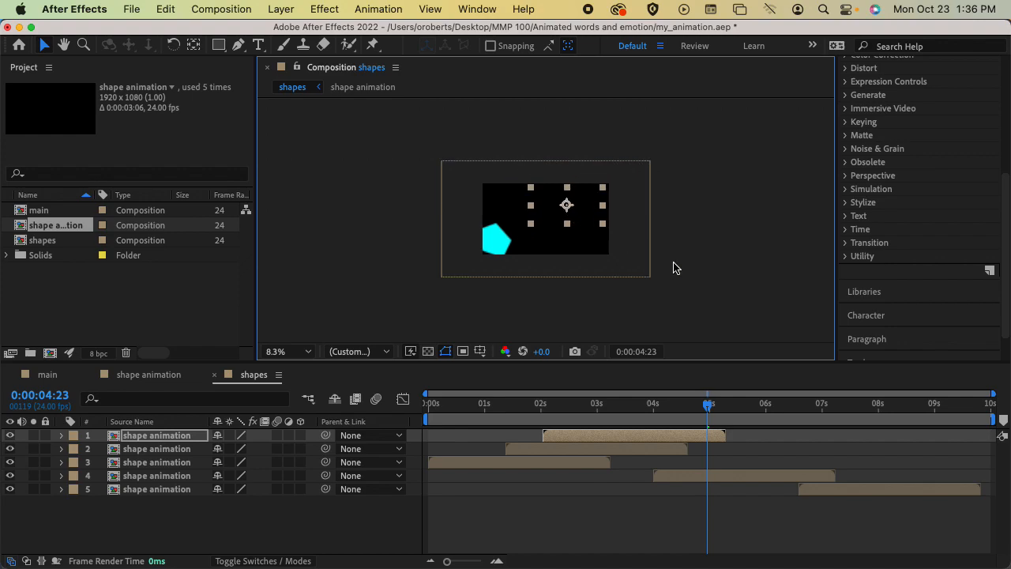
Preview all five staggered layers from 0:00:00:00 and save the project
{"action": "left_click_drag", "start_coordinate": [699, 406], "coordinate": [435, 406]}
{"action": "key", "text": "space"}
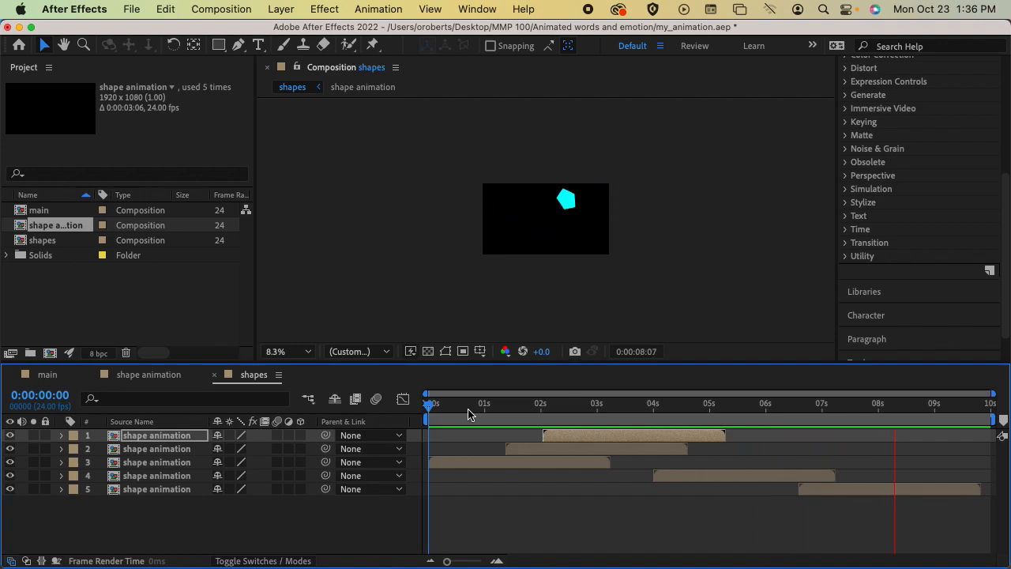
{"action": "key", "text": "space"}
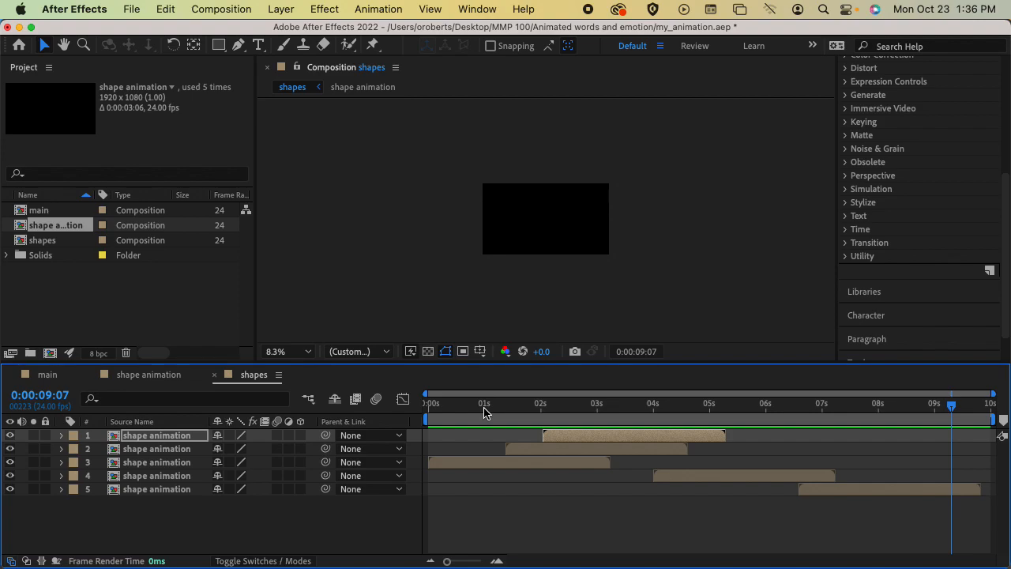
{"action": "key", "text": "super+s"}
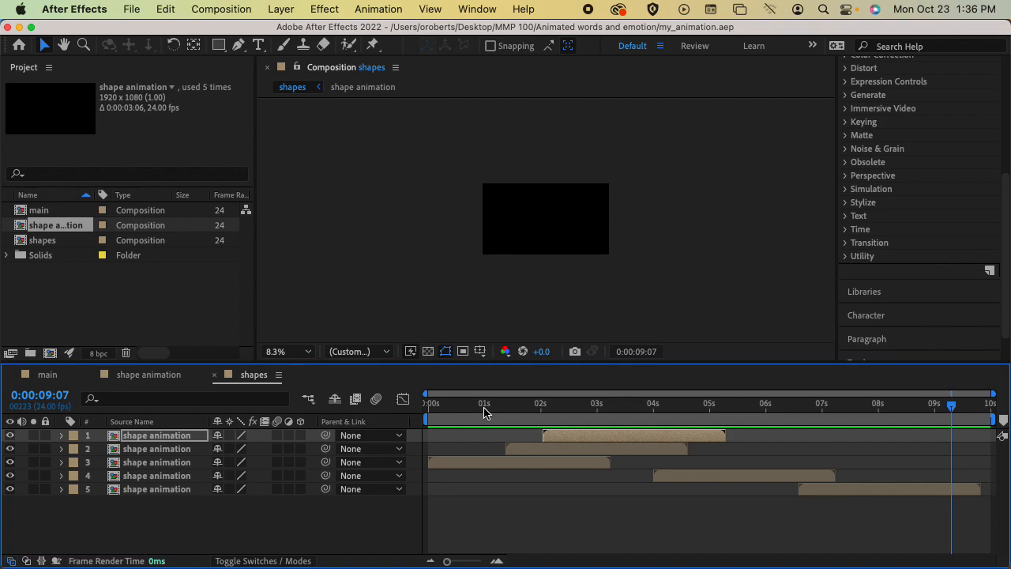
Shift the fourth and fifth layers earlier to start at about 3.1 s and 3.6 s, and save the project
{"action": "left_click", "coordinate": [758, 501]}
{"action": "left_click_drag", "start_coordinate": [950, 407], "coordinate": [428, 412]}
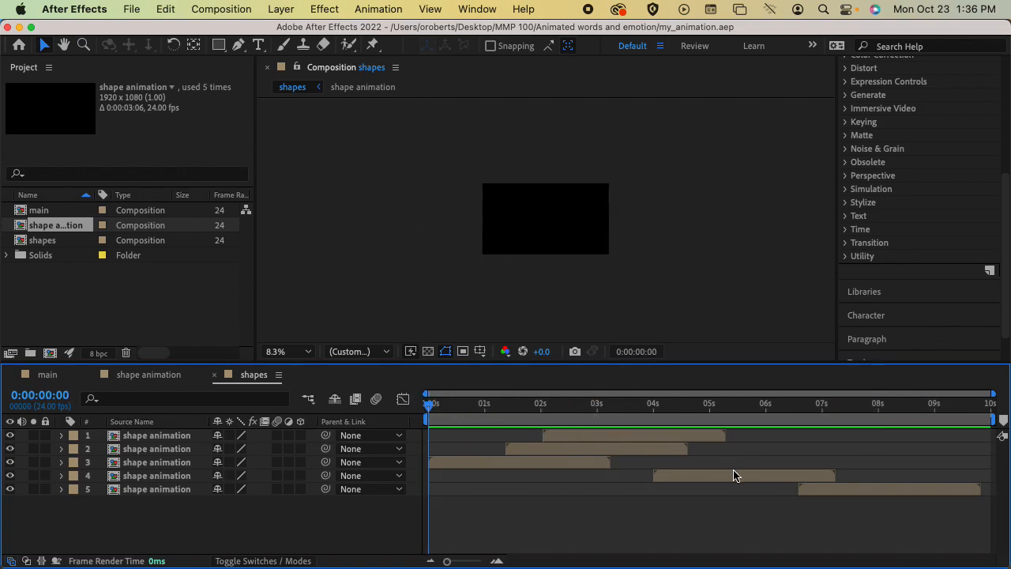
{"action": "left_click_drag", "start_coordinate": [737, 476], "coordinate": [687, 475]}
{"action": "left_click_drag", "start_coordinate": [829, 492], "coordinate": [668, 485]}
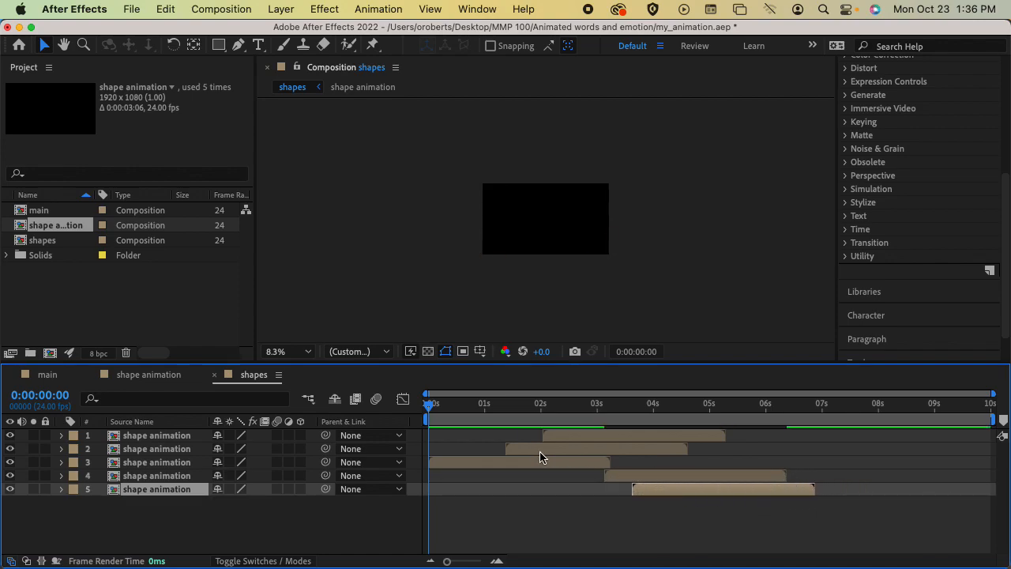
{"action": "key", "text": "super+s"}
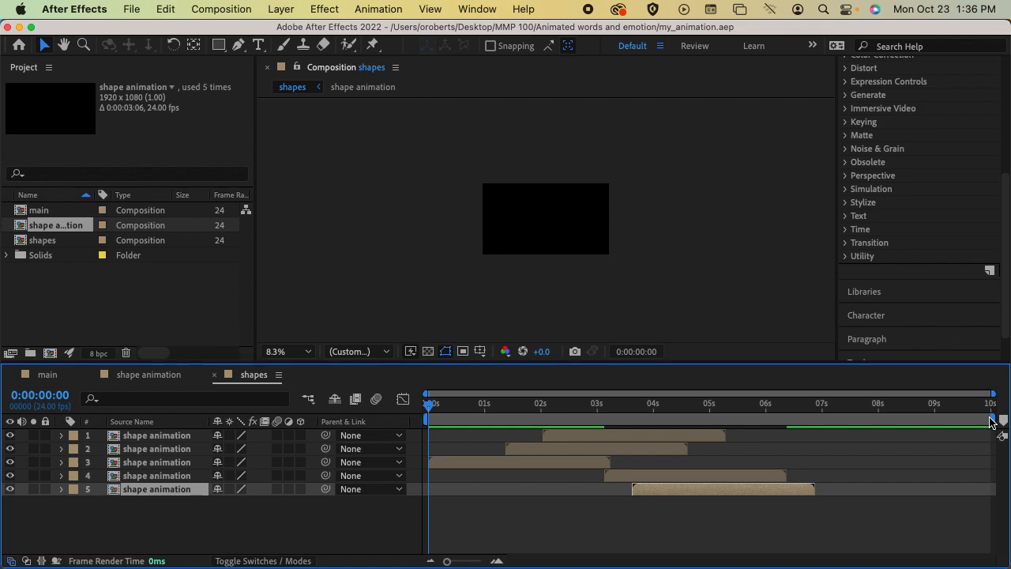
End the work area just after the last layer, trim the shapes composition to it and save the project
{"action": "left_click_drag", "start_coordinate": [995, 420], "coordinate": [824, 422]}
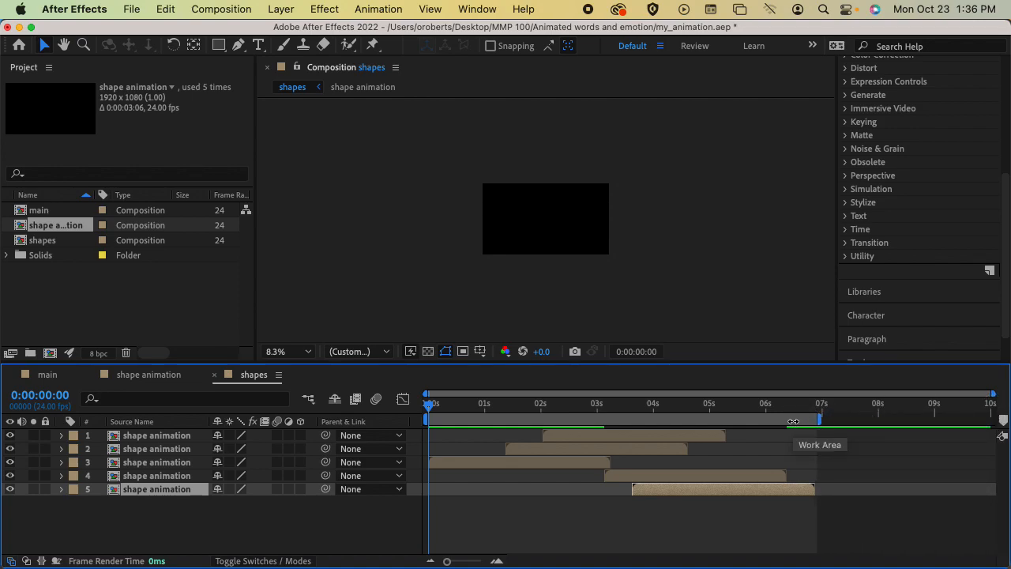
{"action": "right_click", "coordinate": [794, 422]}
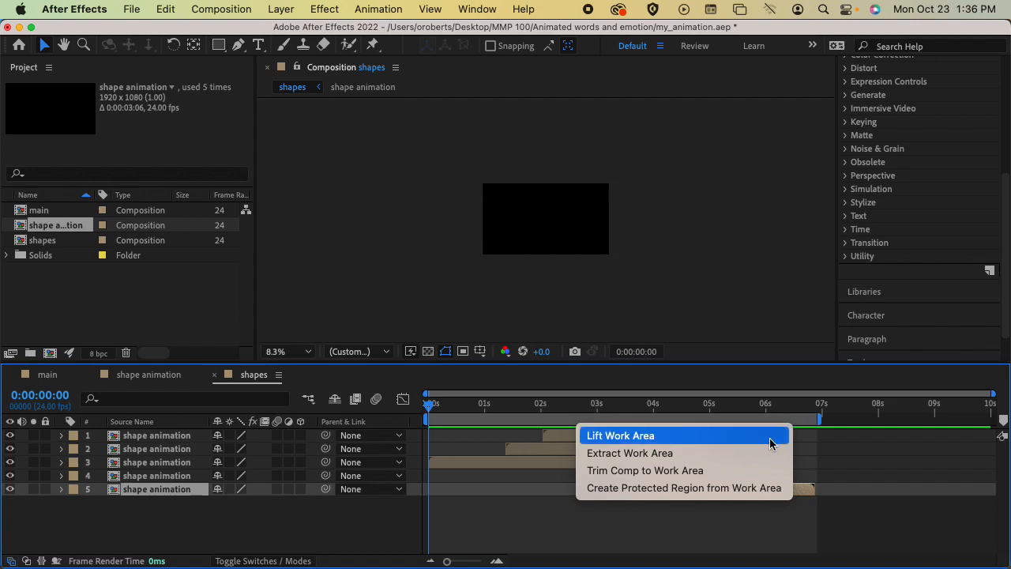
{"action": "left_click", "coordinate": [727, 476]}
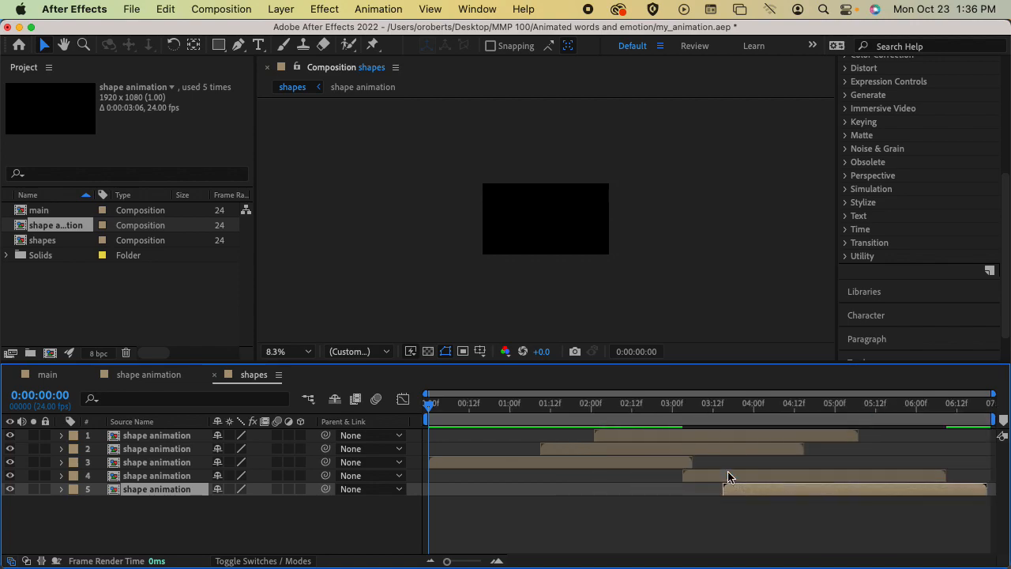
{"action": "key", "text": "super+s"}
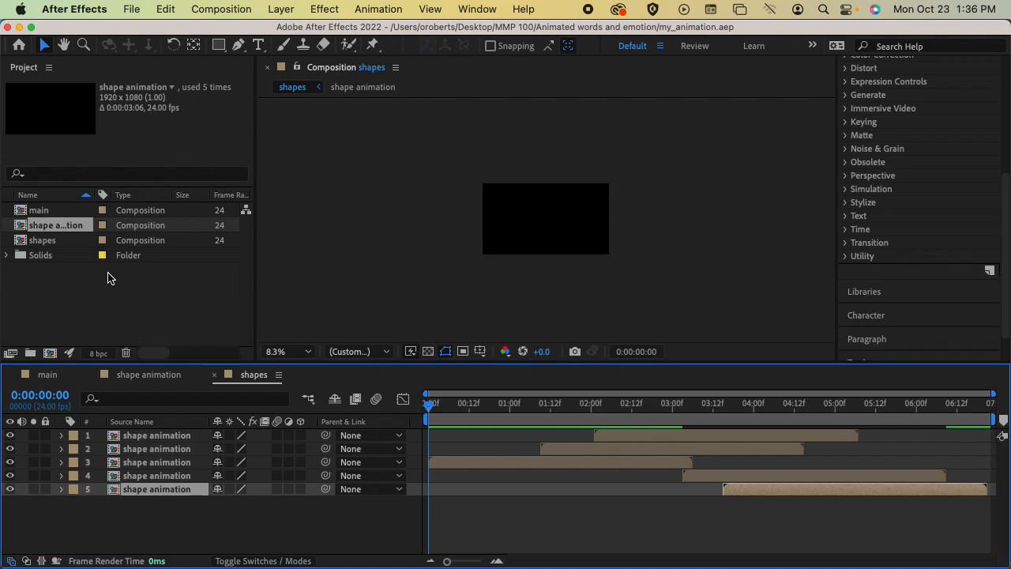
Open the main composition and place the shapes composition between excitement and Shape Layer 1, starting at about 2 s
{"action": "double_click", "coordinate": [41, 214]}
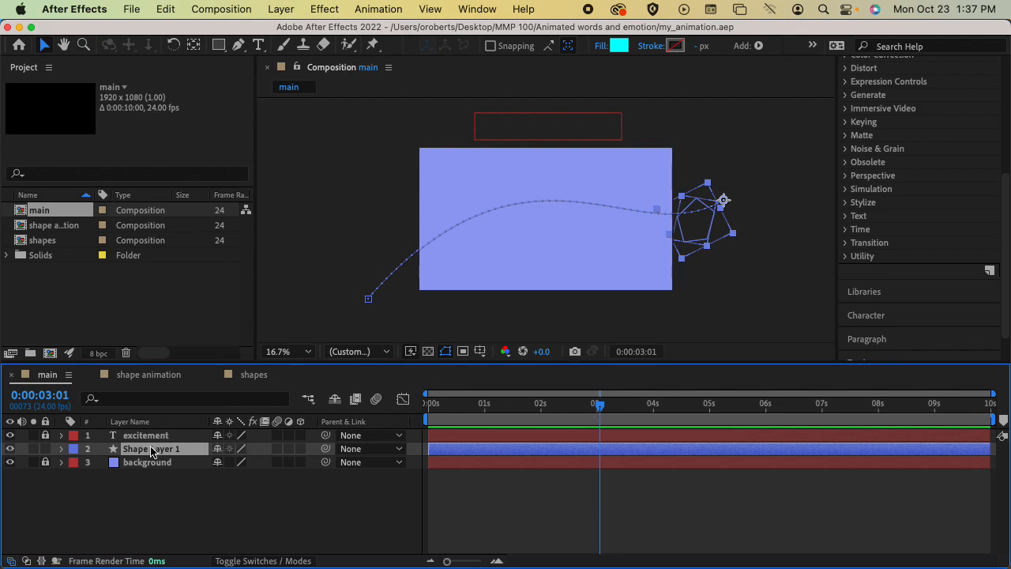
{"action": "left_click_drag", "start_coordinate": [431, 405], "coordinate": [555, 409]}
{"action": "left_click", "coordinate": [55, 284]}
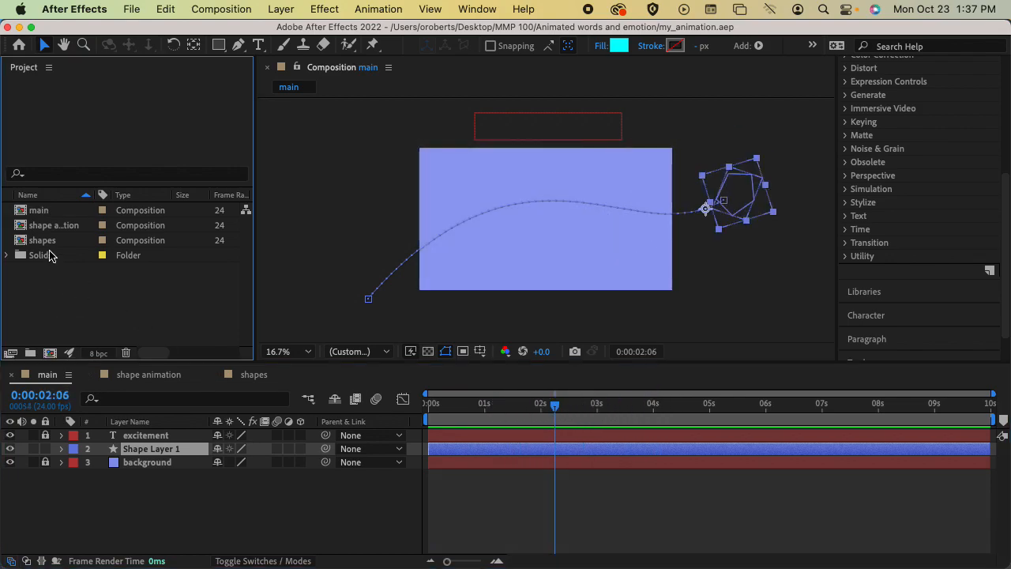
{"action": "left_click", "coordinate": [43, 241]}
{"action": "left_click_drag", "start_coordinate": [43, 240], "coordinate": [148, 447]}
{"action": "left_click_drag", "start_coordinate": [488, 456], "coordinate": [598, 458]}
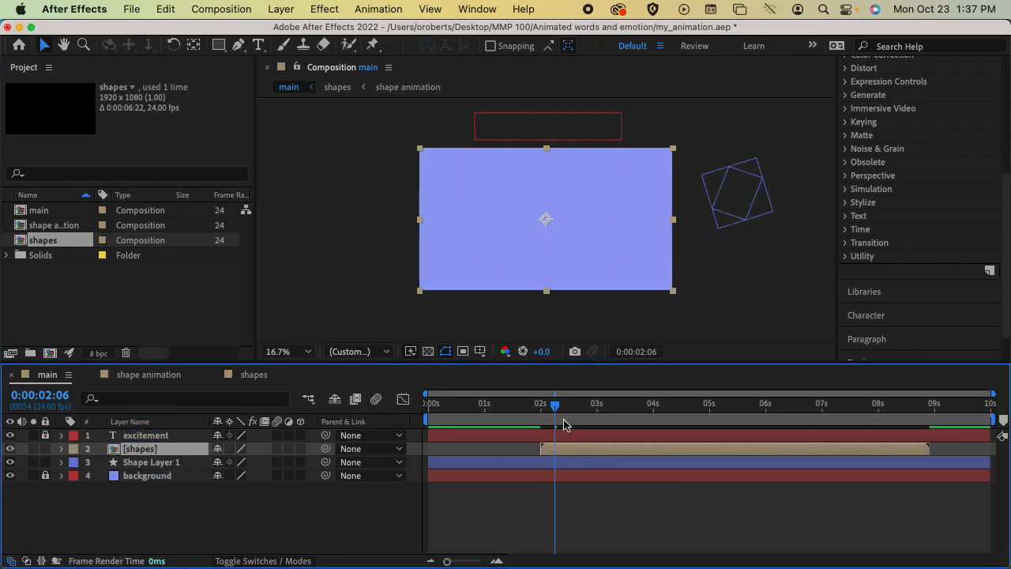
Preview the main composition from 0:00:01:02
{"action": "left_click_drag", "start_coordinate": [555, 406], "coordinate": [489, 407]}
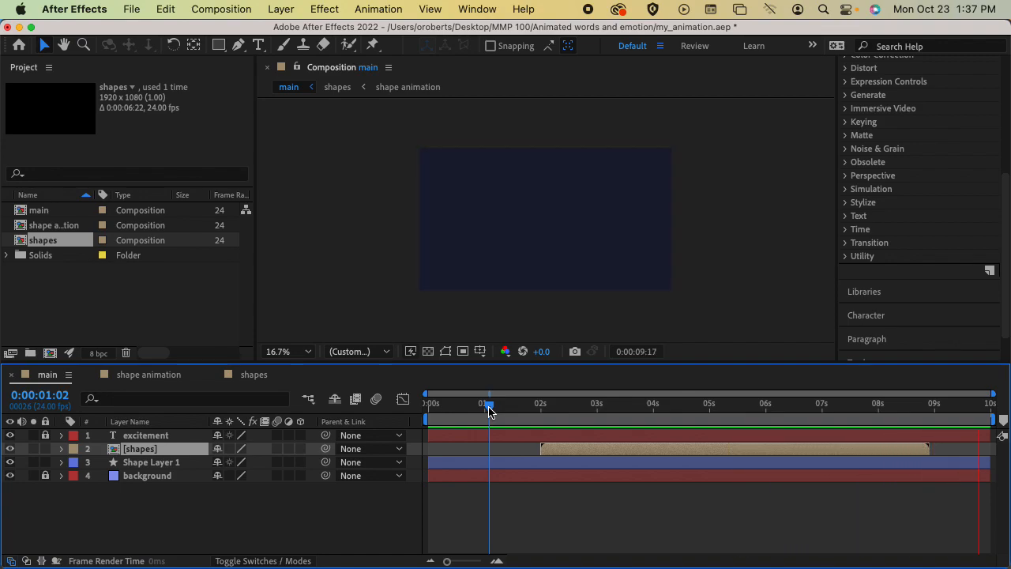
{"action": "key", "text": "space"}
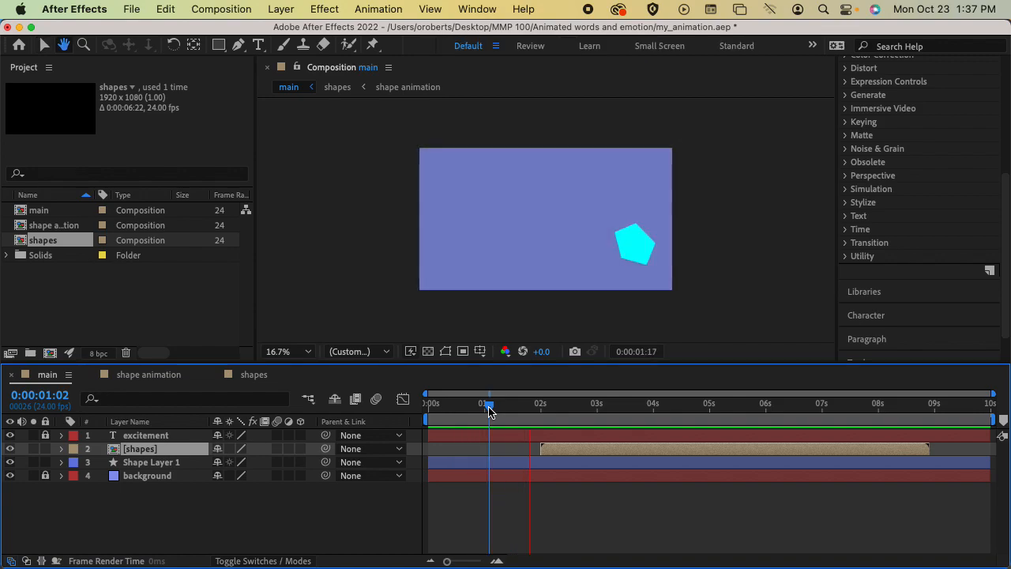